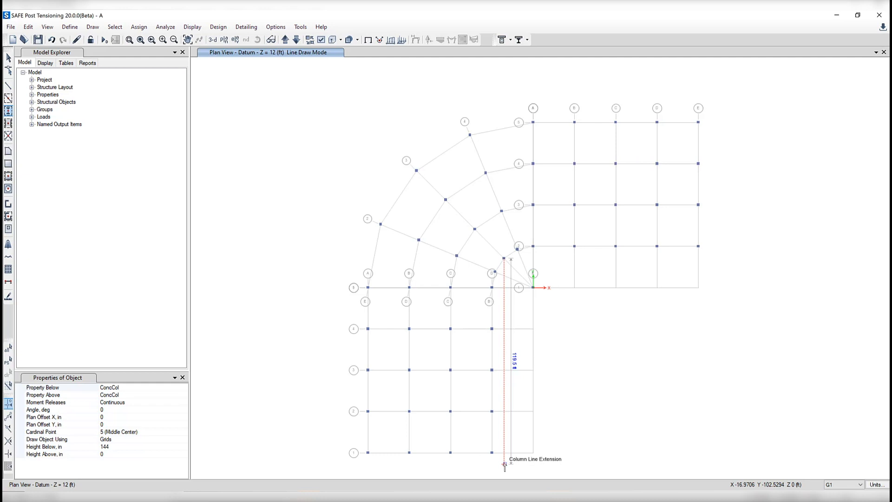
# Add support lines along the GLOBAL grid system's X grid lines on layer A
pyautogui.press('Escape')
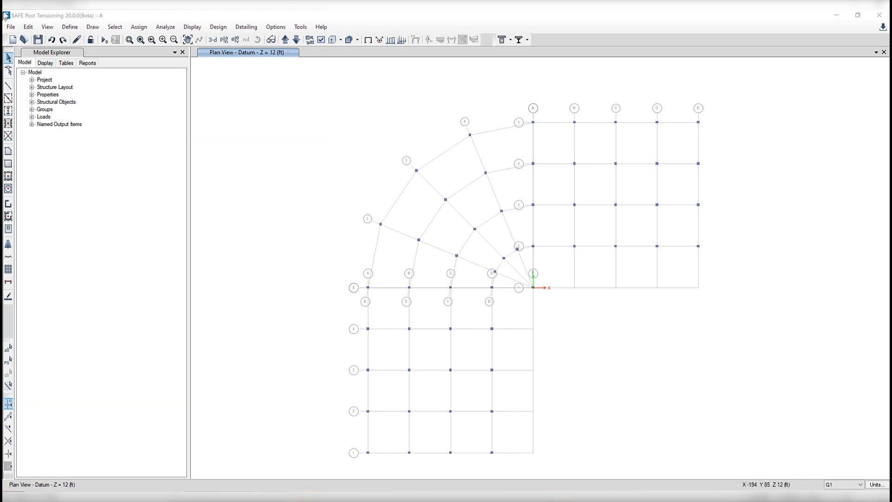
pyautogui.click(29, 29)
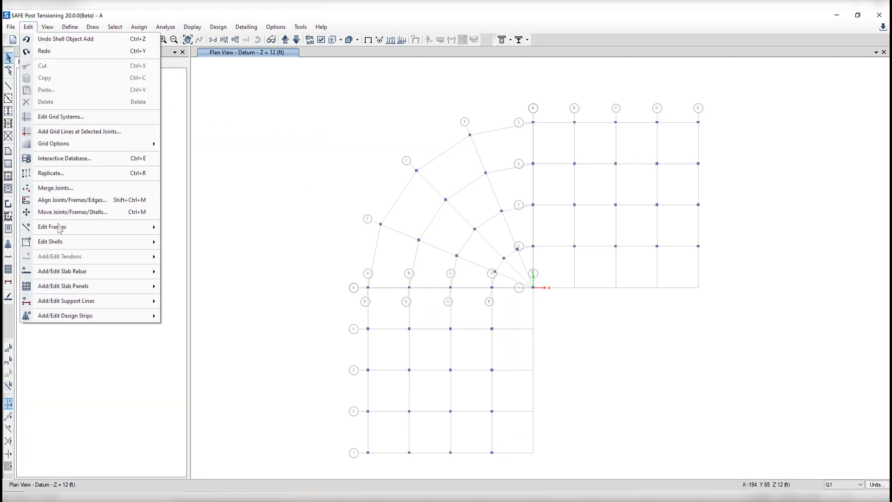
pyautogui.moveTo(106, 302)
pyautogui.click(177, 302)
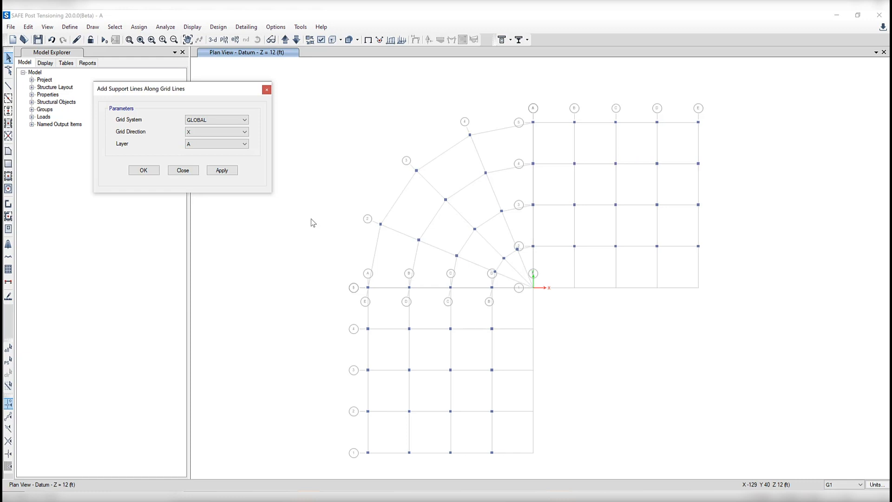
pyautogui.click(223, 170)
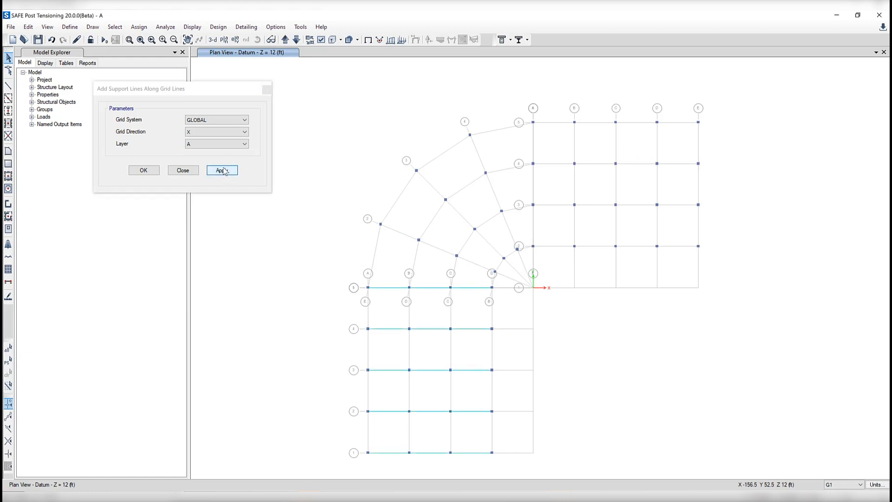
# Add layer A support lines along the radial grid lines of grid system G2
pyautogui.click(213, 119)
pyautogui.click(206, 141)
pyautogui.click(221, 171)
# Add layer A support lines along the Y grid lines of grid system G1
pyautogui.click(213, 120)
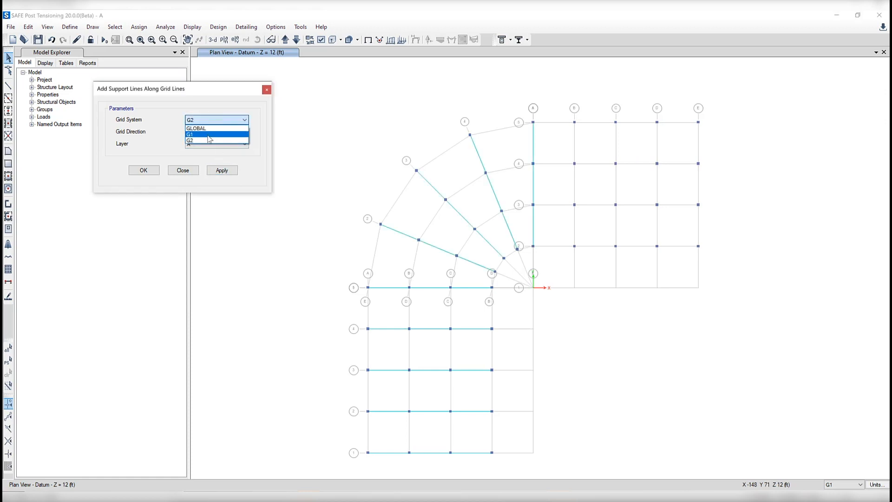
pyautogui.click(209, 134)
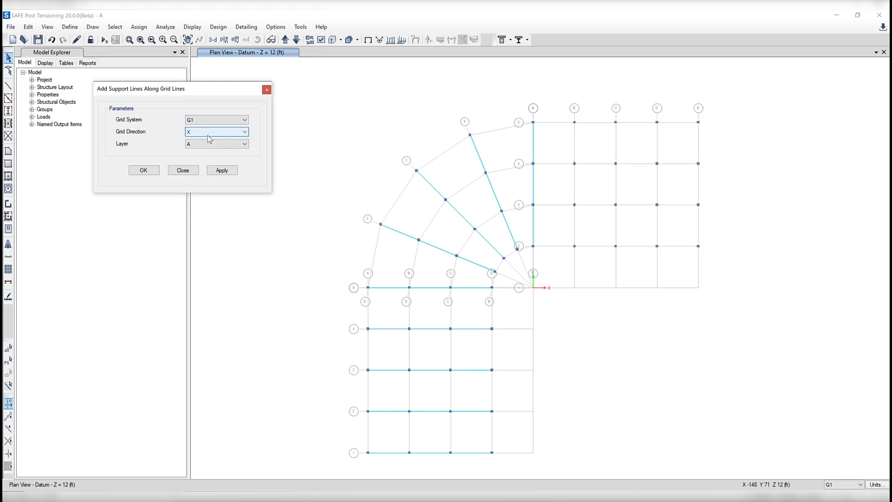
pyautogui.click(208, 135)
pyautogui.click(209, 144)
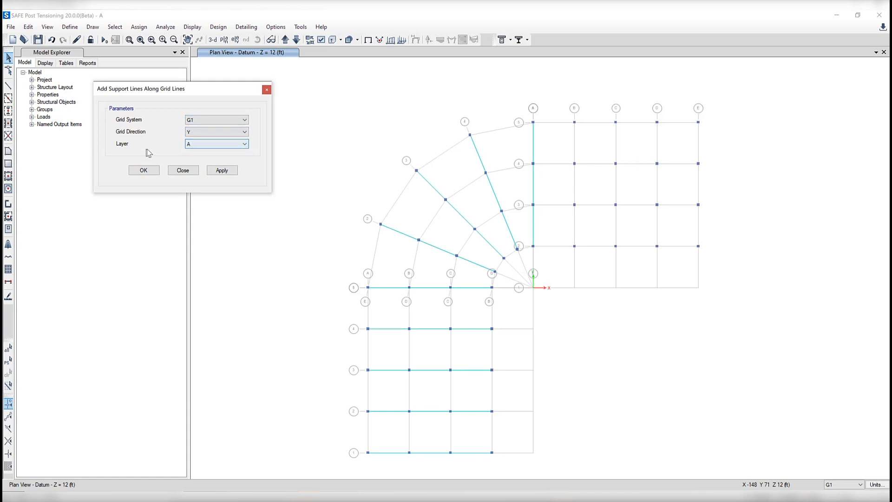
pyautogui.click(222, 171)
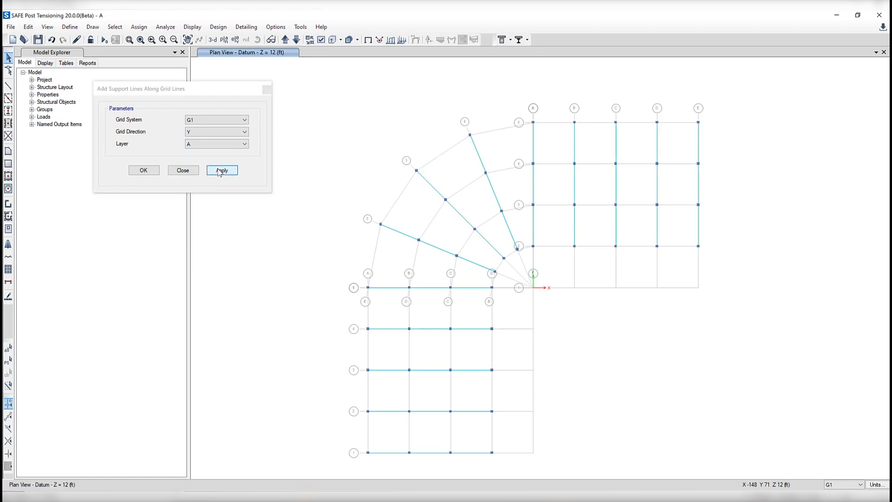
# Add support lines along the GLOBAL grid system's Y grid lines on layer B
pyautogui.click(203, 122)
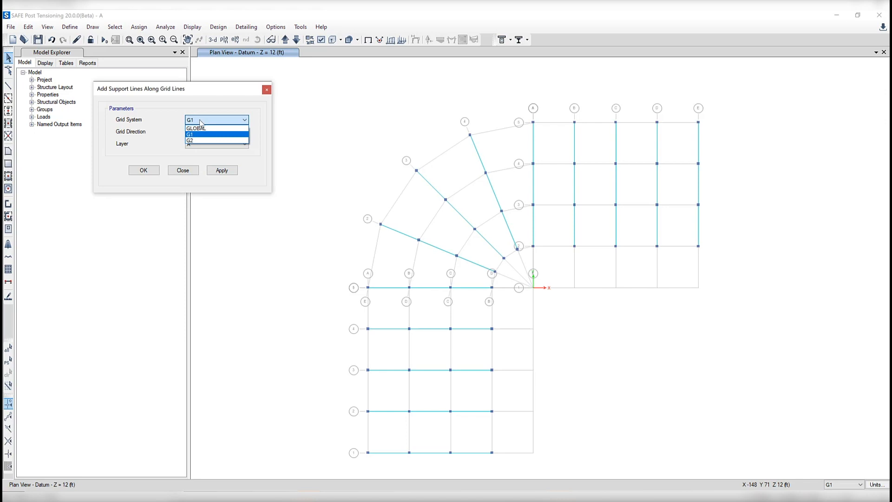
pyautogui.click(200, 128)
pyautogui.click(200, 132)
pyautogui.click(199, 145)
pyautogui.click(200, 145)
pyautogui.click(201, 158)
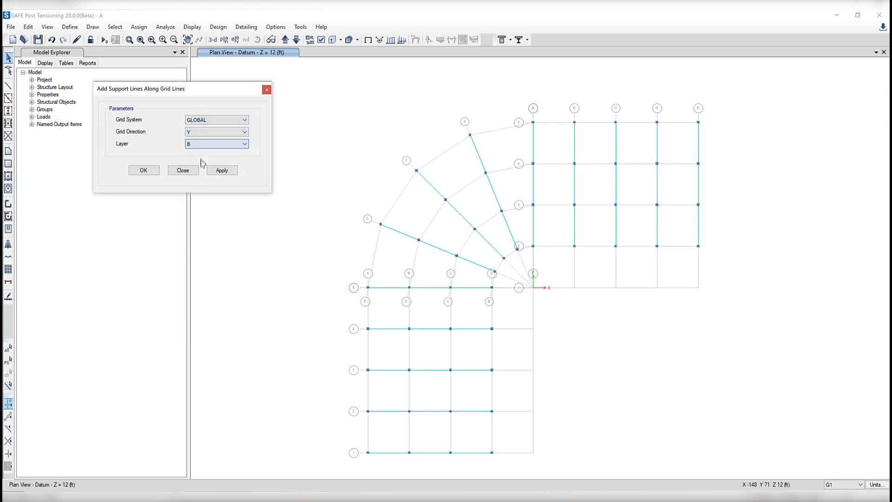
pyautogui.click(221, 170)
# Add layer B support lines along the circumferential grid lines of grid system G2
pyautogui.click(199, 120)
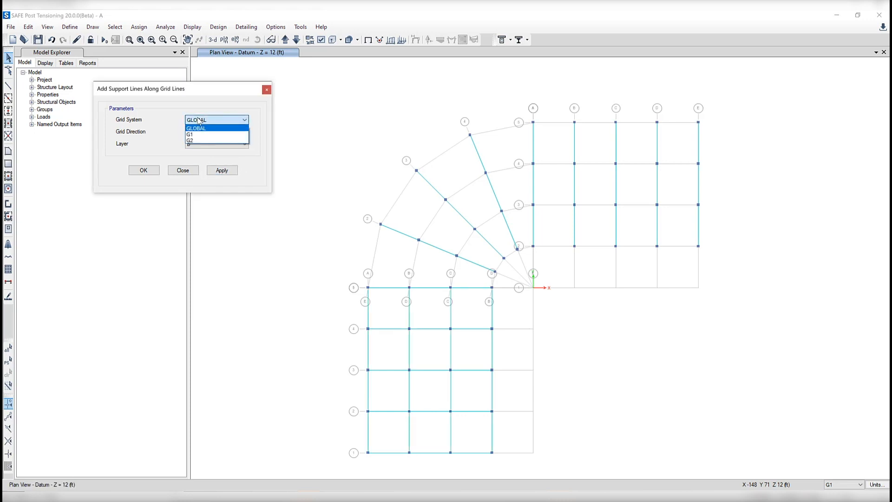
pyautogui.click(200, 141)
pyautogui.click(204, 132)
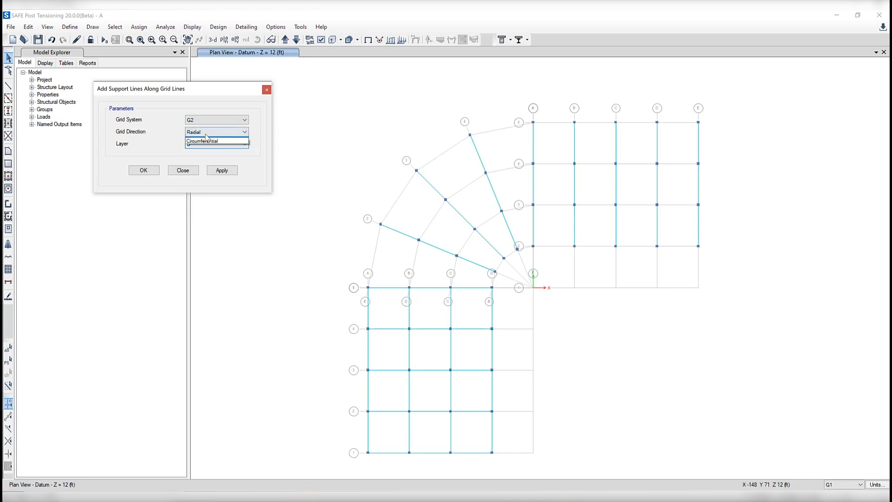
pyautogui.click(208, 144)
pyautogui.click(221, 170)
# Add layer B support lines along the X grid lines of grid system G1 and finish adding support lines
pyautogui.click(213, 121)
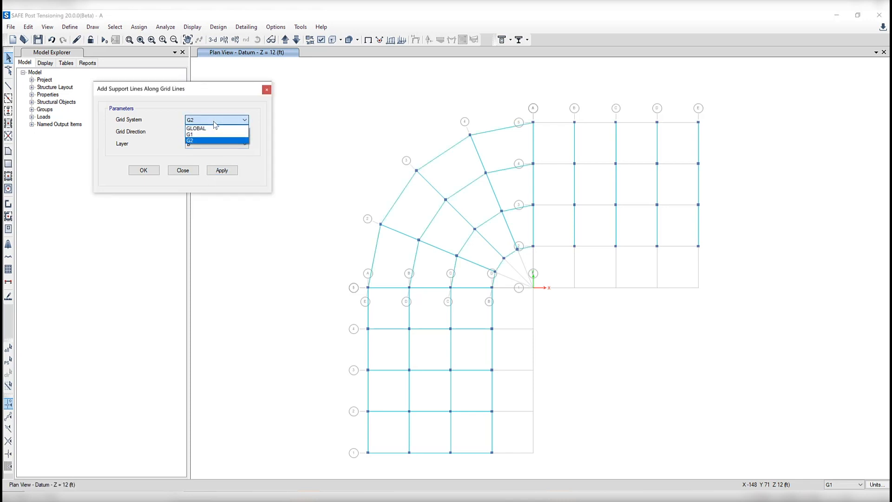
pyautogui.click(215, 135)
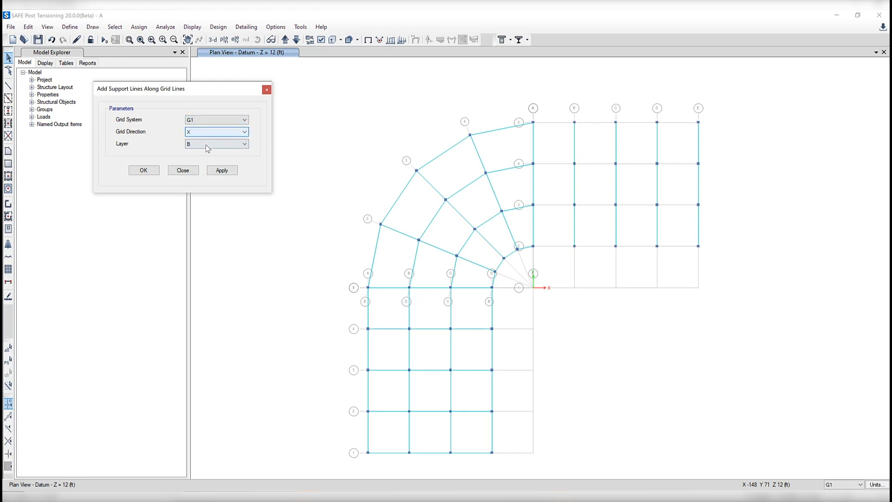
pyautogui.click(224, 172)
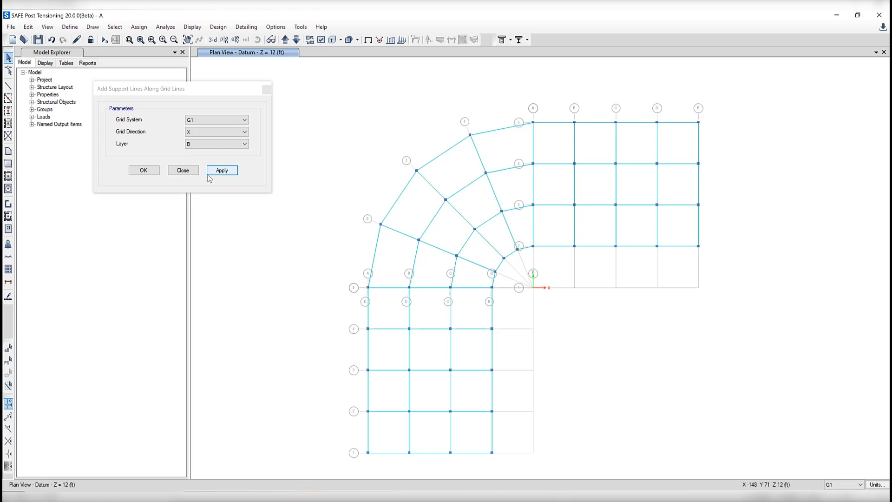
pyautogui.click(210, 174)
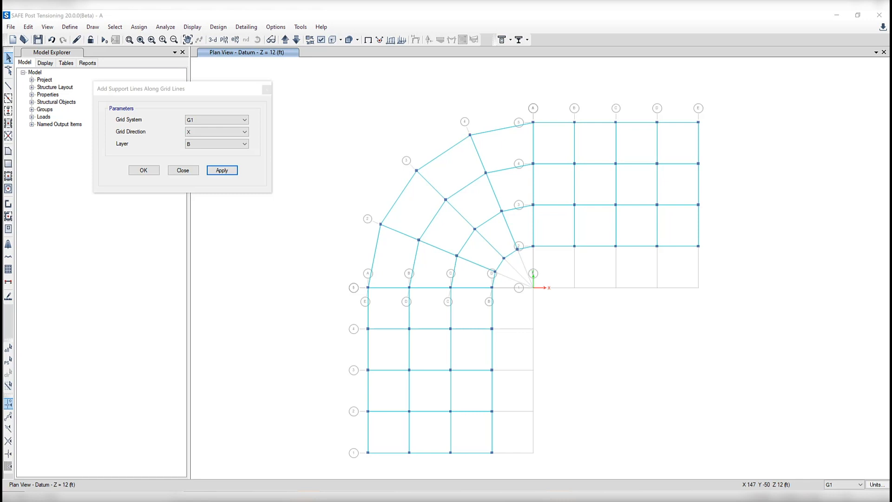
pyautogui.click(181, 170)
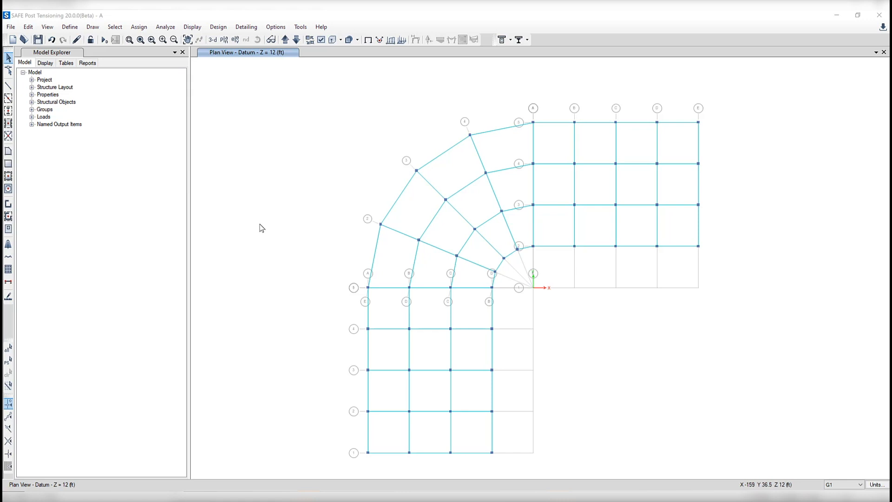
pyautogui.click(29, 27)
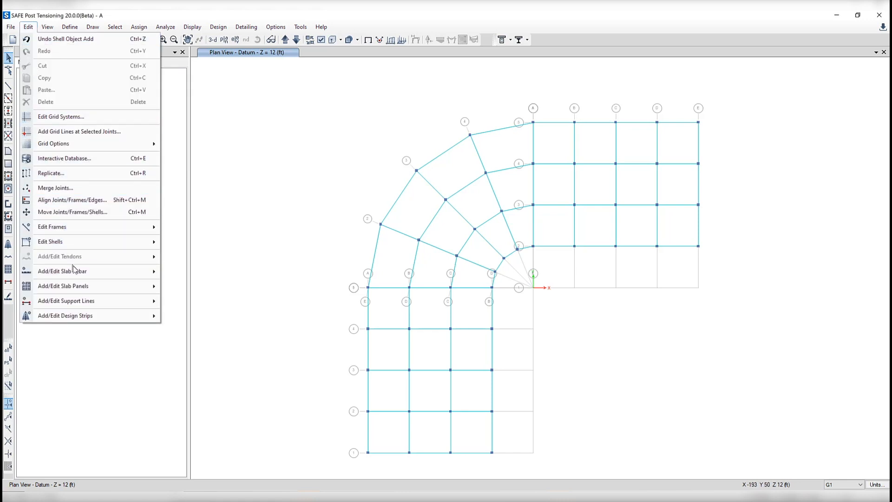
pyautogui.moveTo(79, 290)
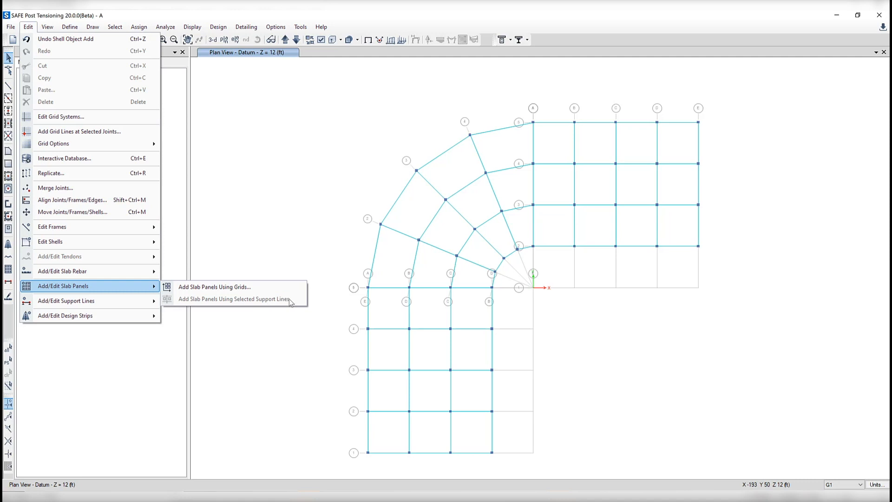
pyautogui.click(290, 287)
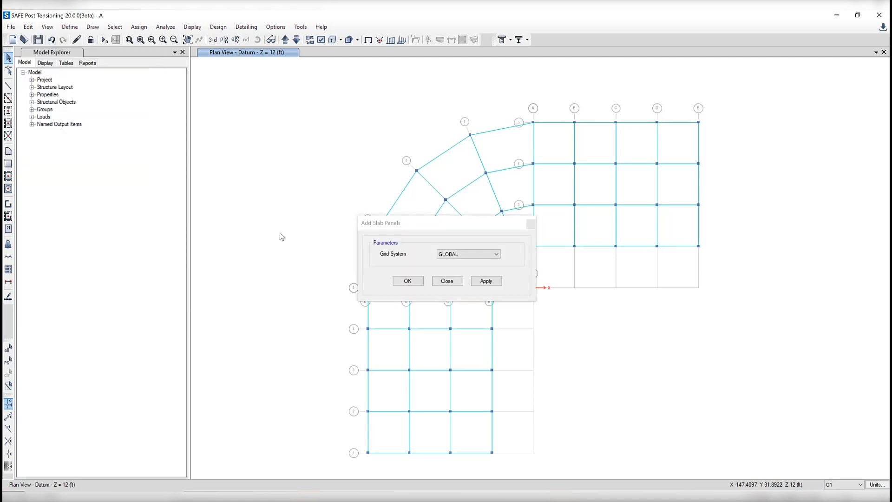
pyautogui.click(436, 282)
# Select all support lines on layers A and B by object type
pyautogui.click(115, 27)
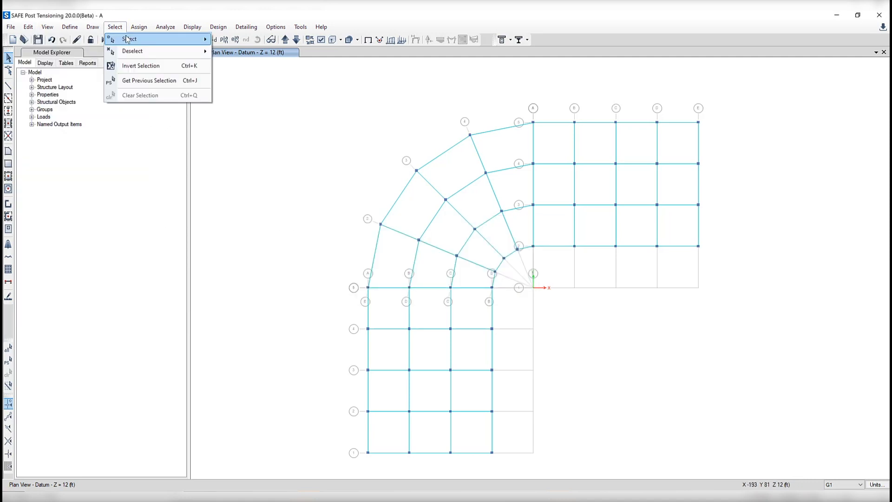
pyautogui.moveTo(126, 39)
pyautogui.click(251, 93)
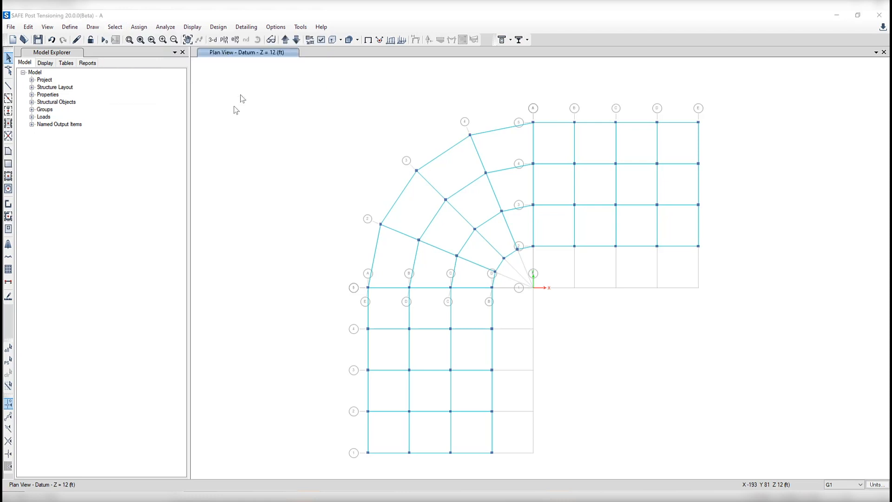
pyautogui.moveTo(395, 154); pyautogui.dragTo(273, 114)
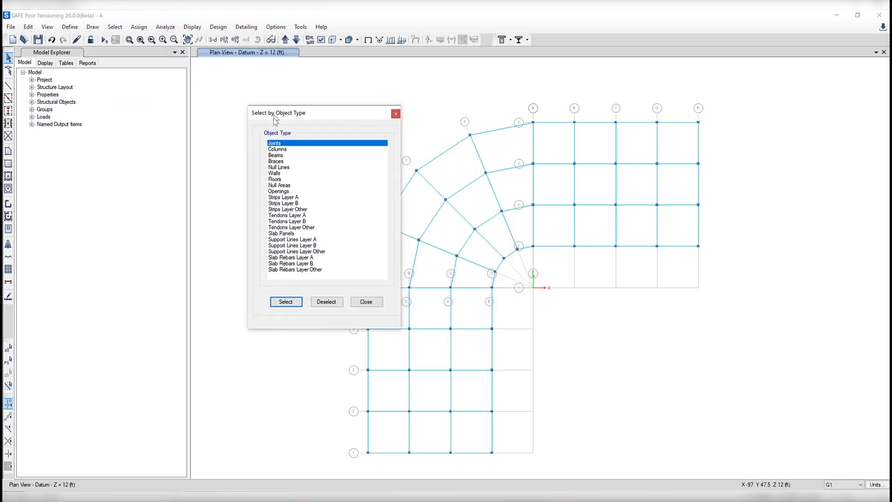
pyautogui.click(294, 240)
pyautogui.keyDown('ctrl'); pyautogui.click(296, 244); pyautogui.keyUp('ctrl')
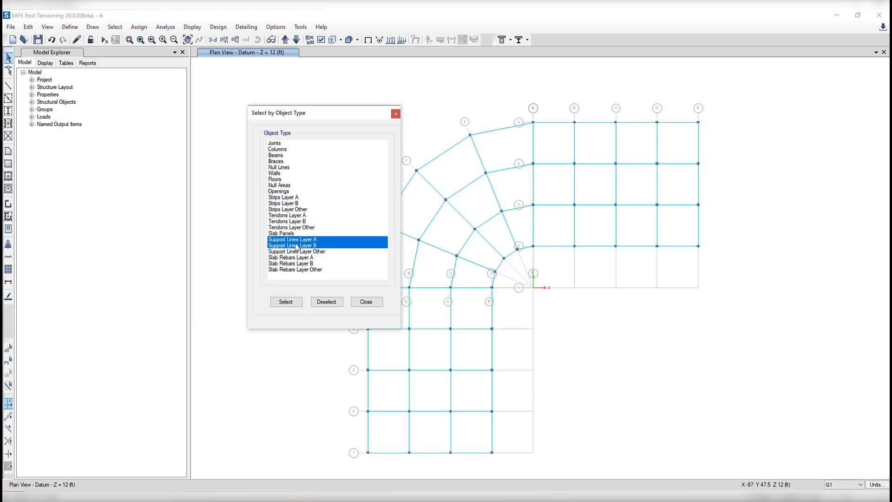
pyautogui.click(285, 302)
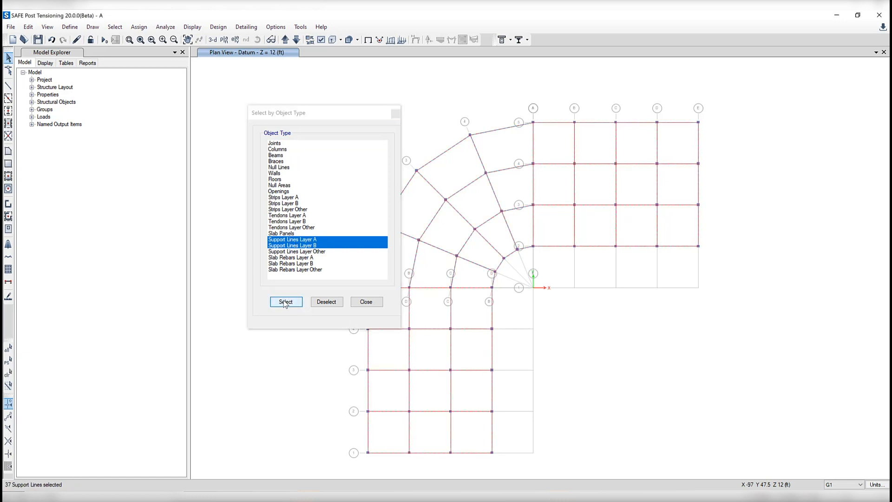
pyautogui.click(366, 302)
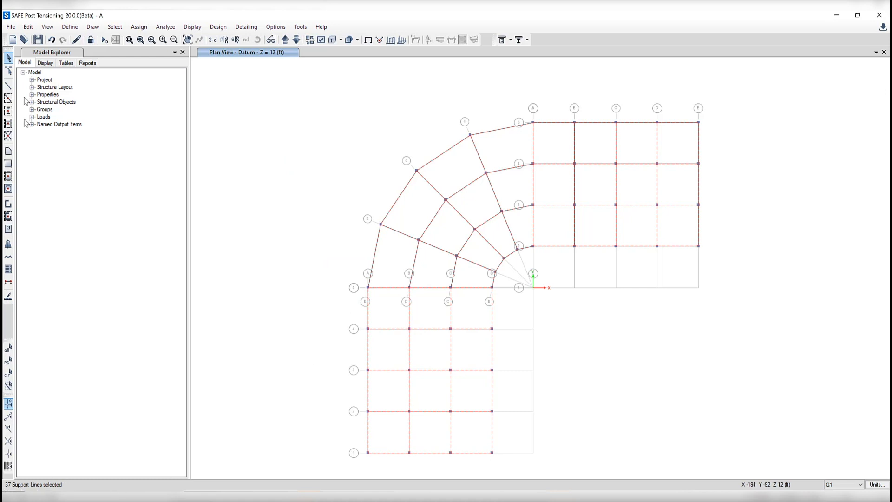
# Add slab panels using the selected support lines
pyautogui.click(27, 27)
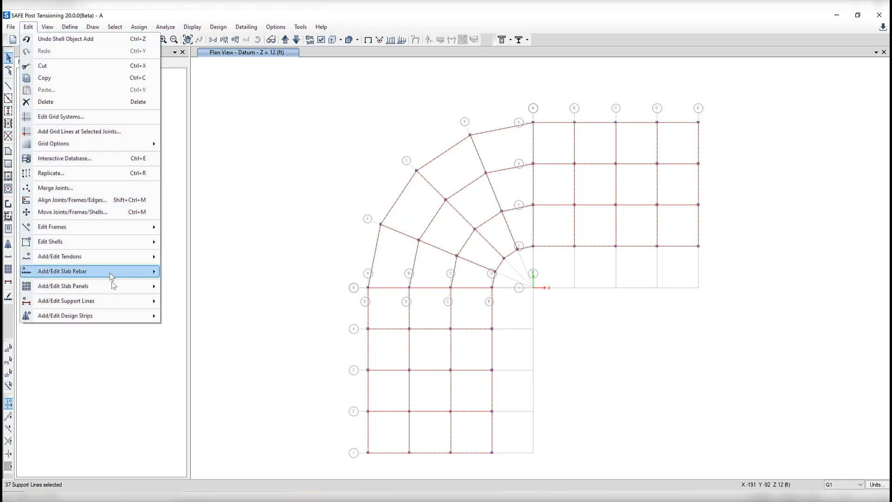
pyautogui.moveTo(113, 287)
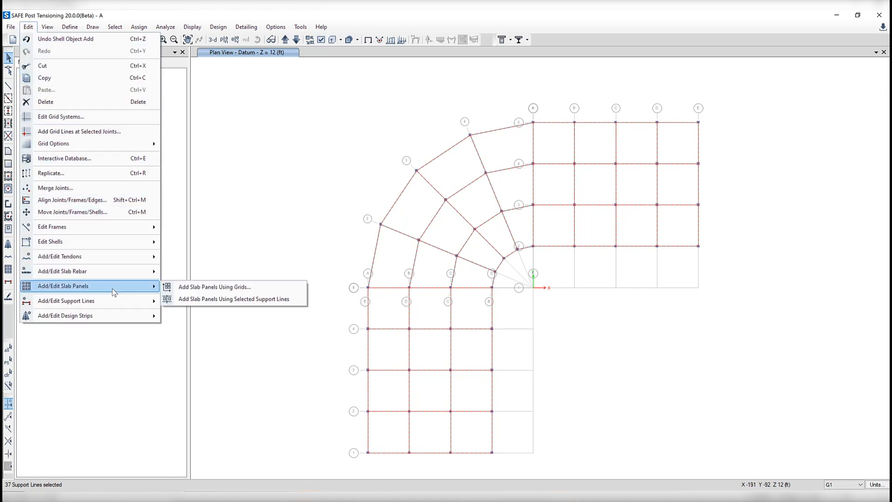
pyautogui.click(191, 299)
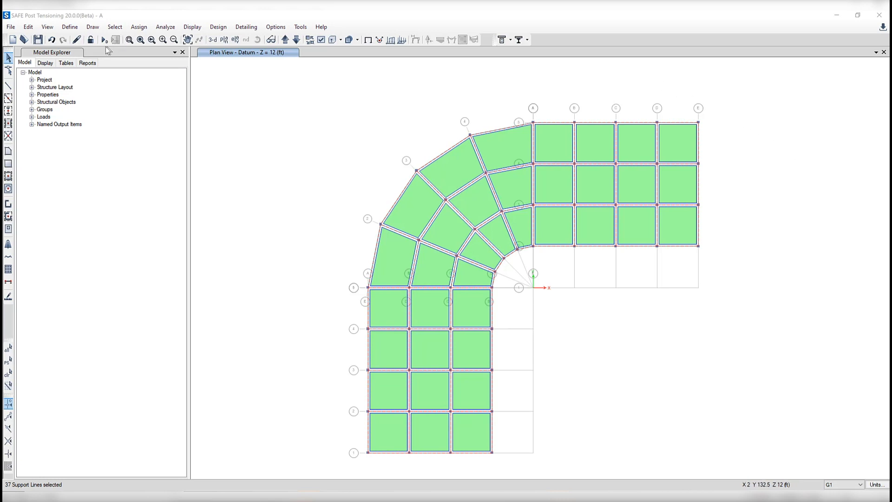
# Review the LPAT load pattern's definition and the types of the defined load cases
pyautogui.click(74, 28)
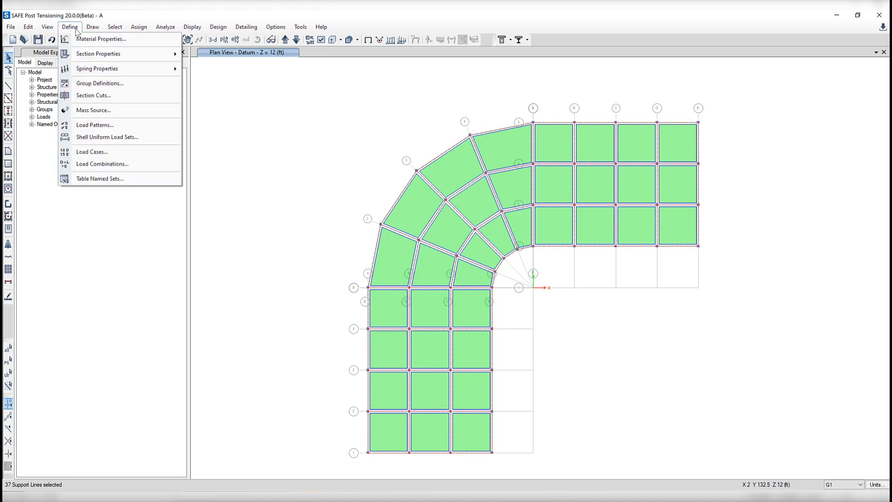
pyautogui.click(96, 125)
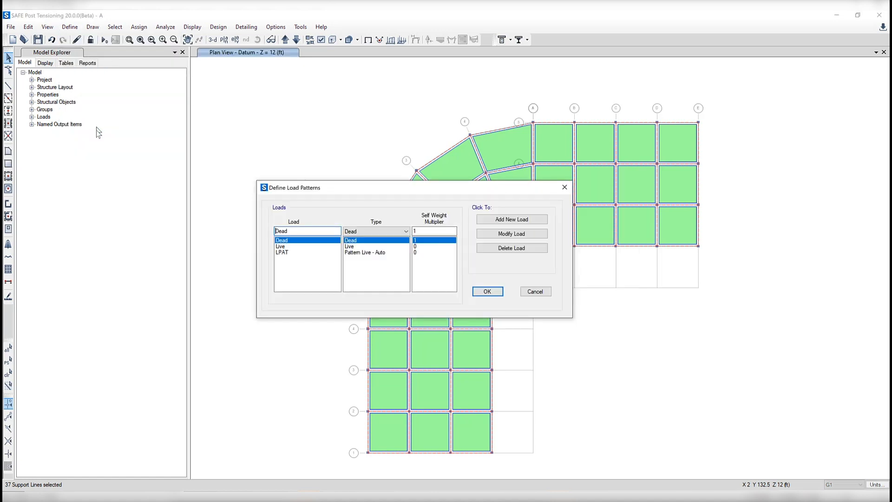
pyautogui.click(287, 254)
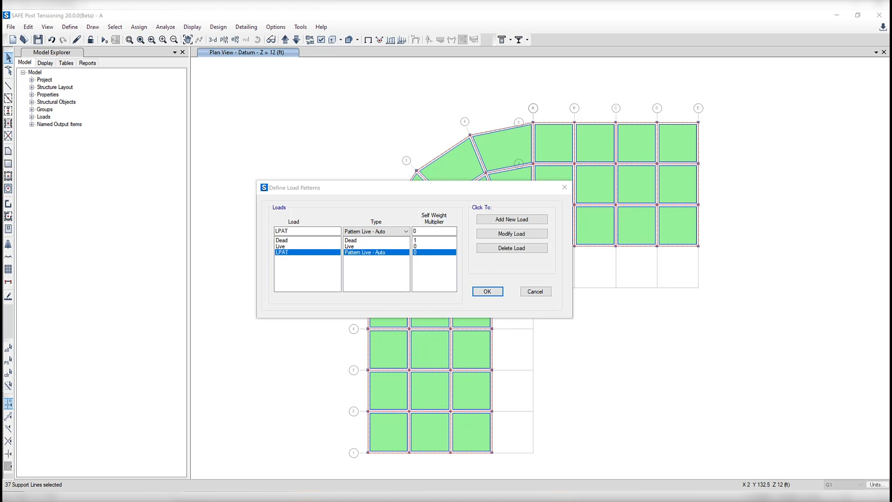
pyautogui.click(488, 292)
pyautogui.click(70, 27)
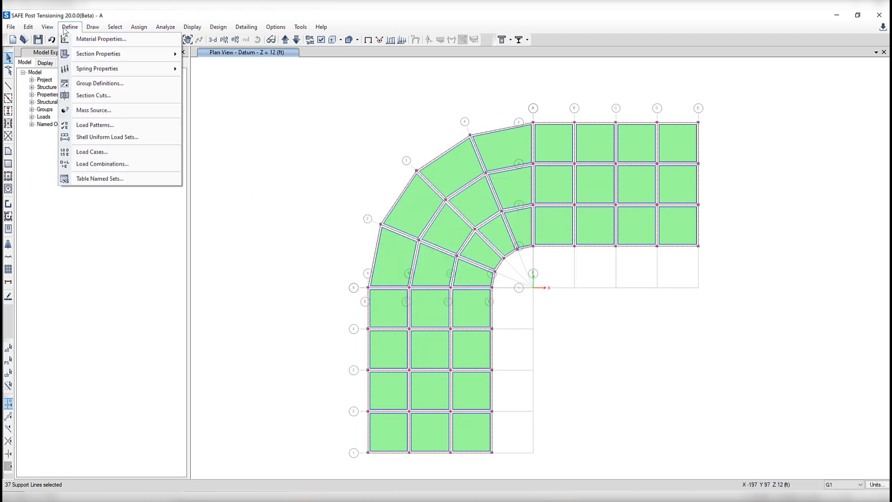
pyautogui.click(94, 152)
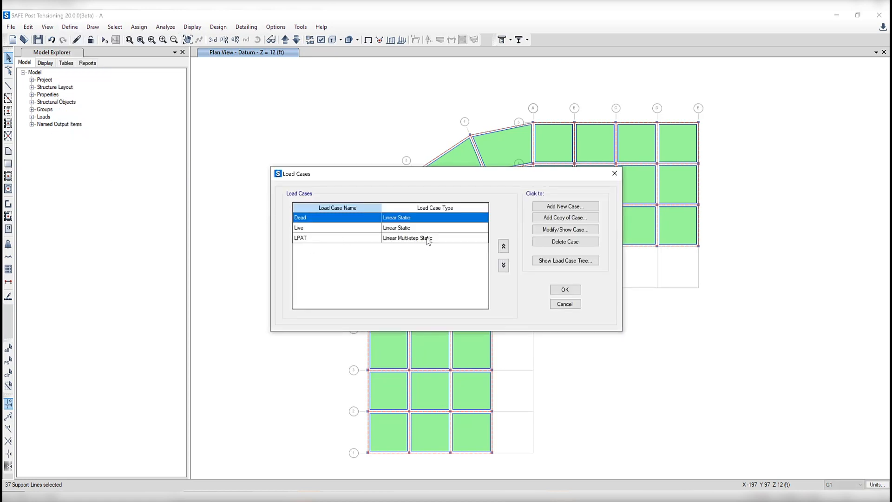
pyautogui.click(564, 290)
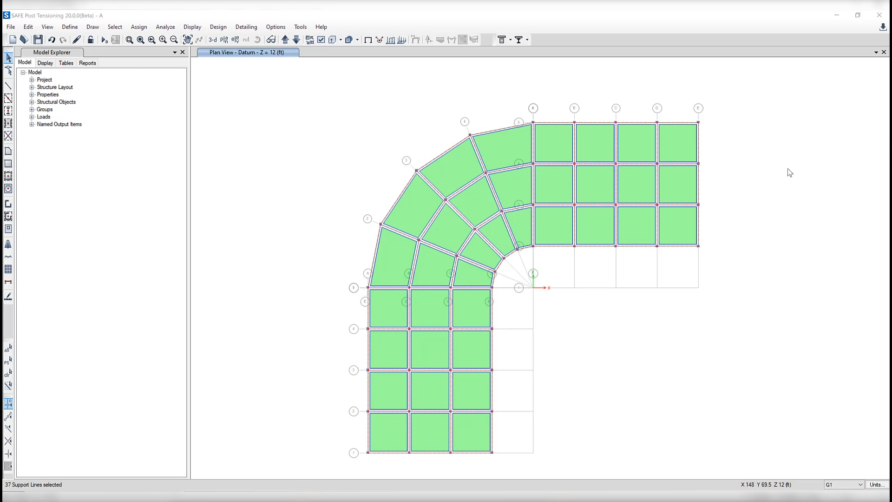
# Try to assign a 60 lb/ft² uniform gravity load in the Live pattern to the whole selected model, replacing existing loads
pyautogui.moveTo(264, 98); pyautogui.dragTo(737, 459)
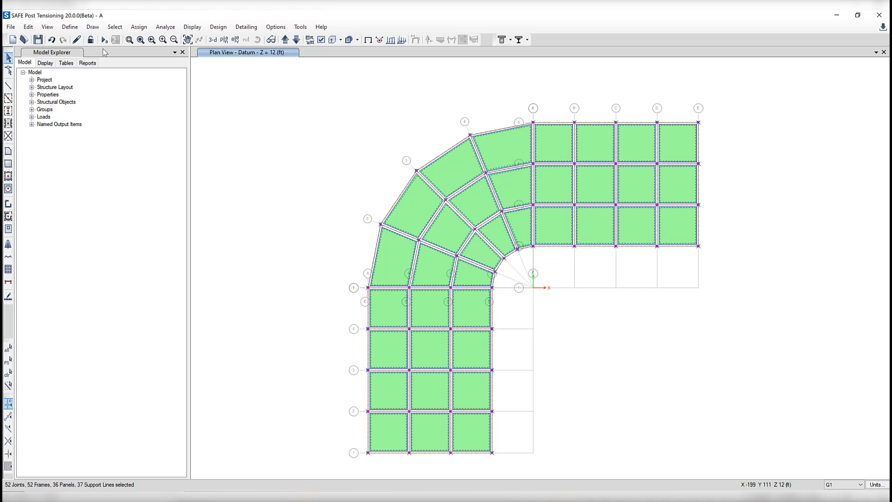
pyautogui.click(139, 28)
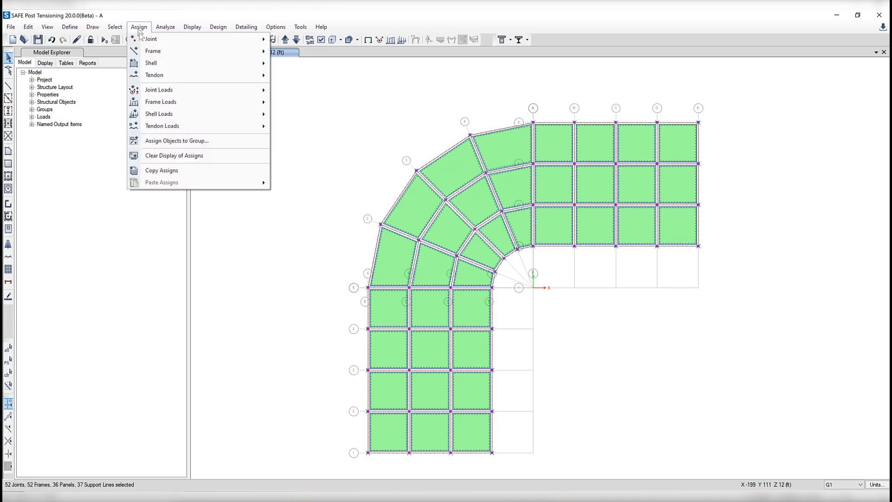
pyautogui.moveTo(195, 114)
pyautogui.click(288, 125)
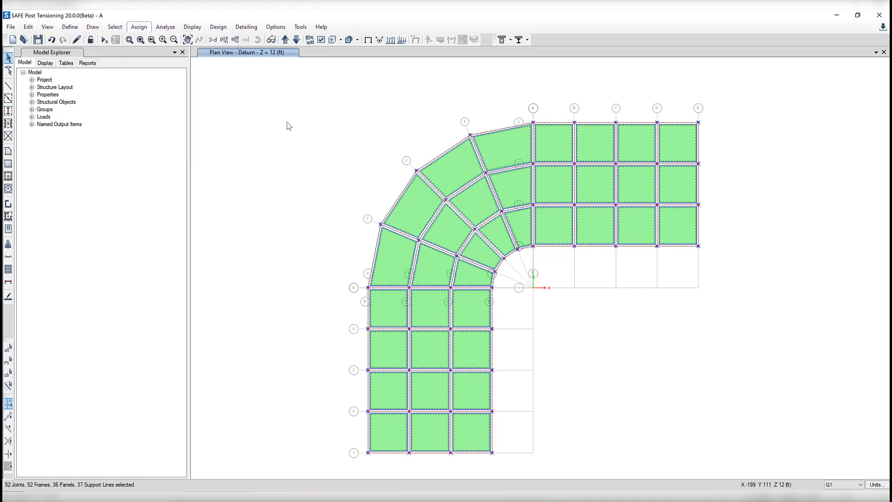
pyautogui.click(492, 228)
pyautogui.click(464, 244)
pyautogui.click(402, 257)
pyautogui.write('60')
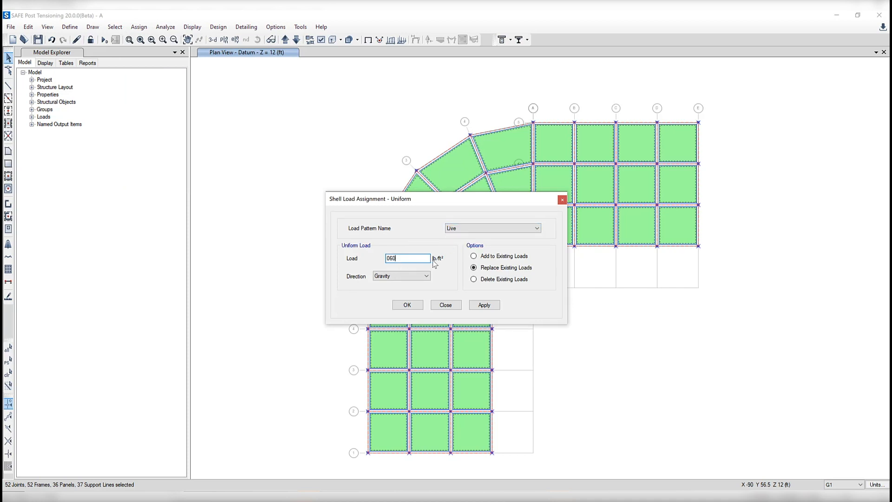
pyautogui.click(479, 307)
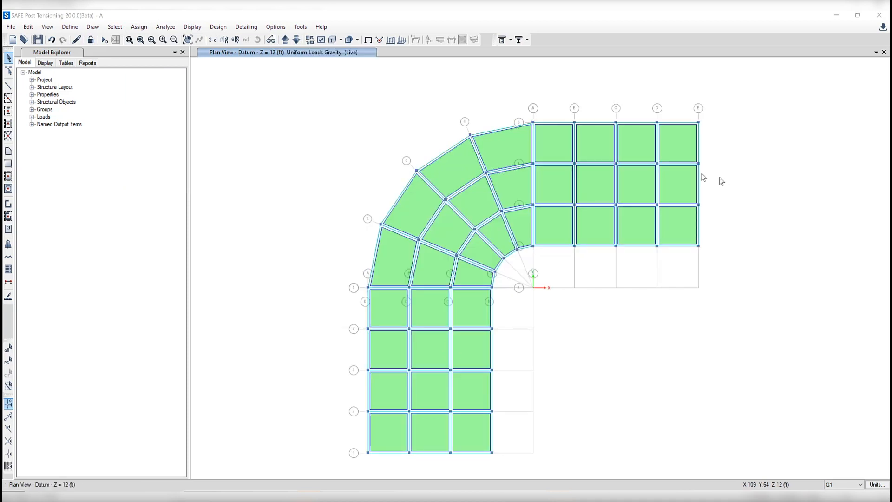
# Hide the slab panels in the plan view
pyautogui.click(321, 40)
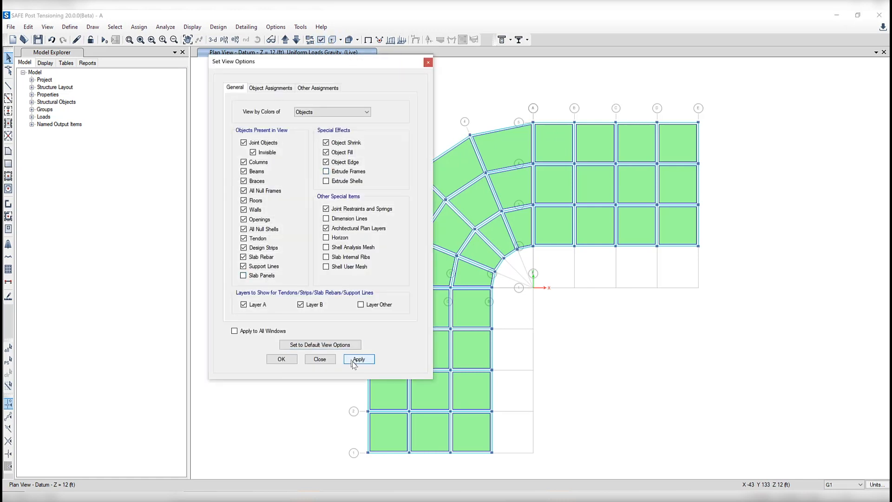
pyautogui.click(358, 359)
pyautogui.click(319, 359)
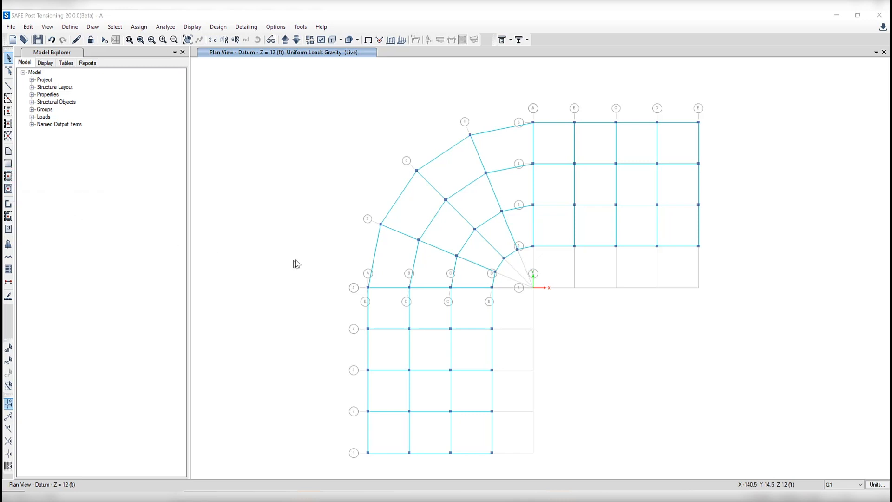
# Draw Slab1 floor areas using the grids in every bay of the two straight wings and the curved section
pyautogui.moveTo(343, 273); pyautogui.dragTo(513, 462)
pyautogui.click(397, 268)
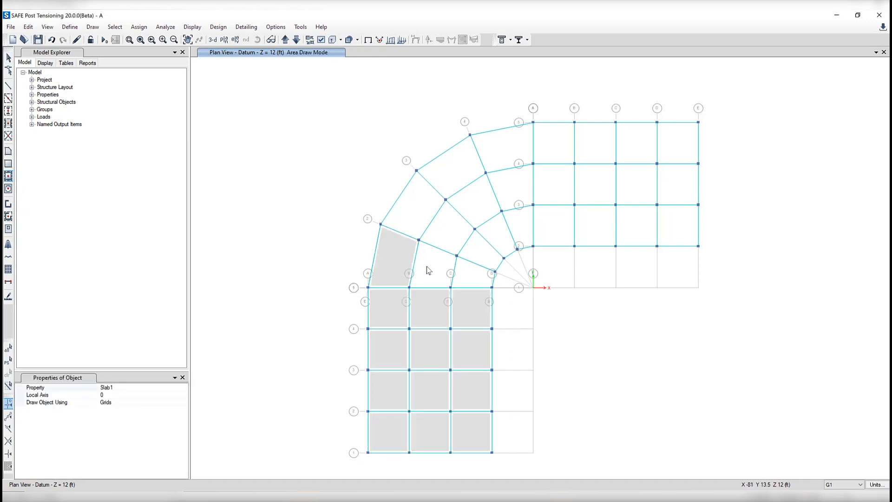
pyautogui.click(431, 266)
pyautogui.click(465, 276)
pyautogui.moveTo(360, 142); pyautogui.dragTo(512, 286)
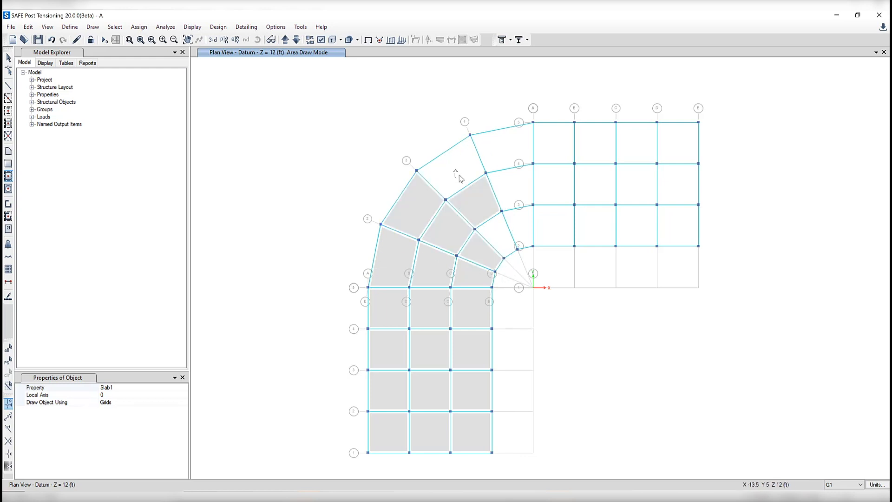
pyautogui.click(456, 172)
pyautogui.click(502, 239)
pyautogui.click(497, 156)
pyautogui.click(508, 186)
pyautogui.click(517, 228)
pyautogui.moveTo(514, 103); pyautogui.dragTo(704, 263)
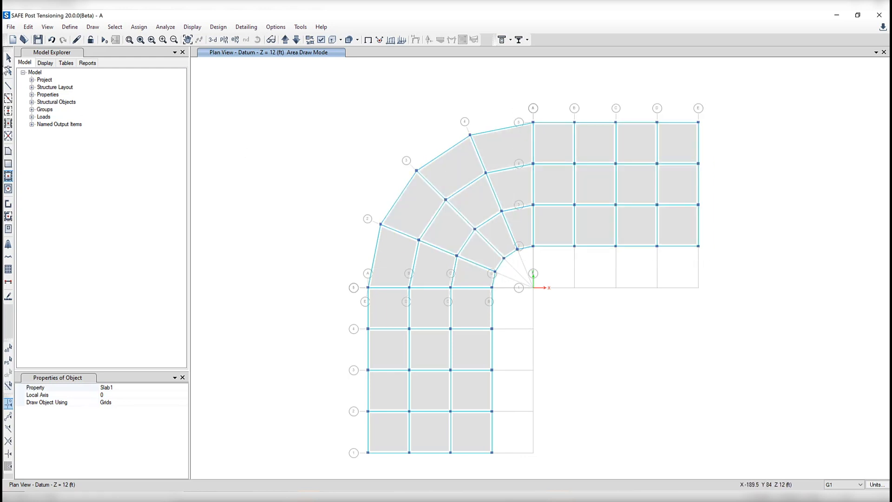
pyautogui.click(8, 57)
# Select all objects and assign a 60 lb/ft² uniform gravity shell load in the Live pattern, replacing existing loads
pyautogui.click(8, 348)
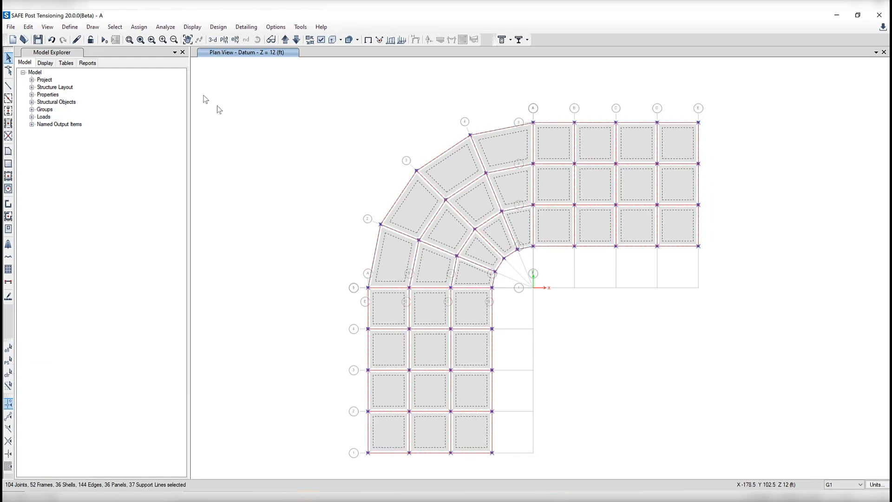
pyautogui.click(139, 27)
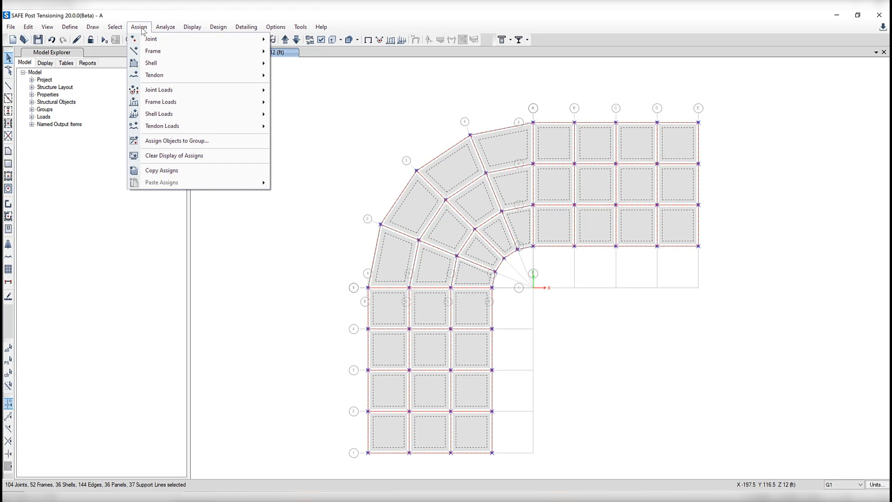
pyautogui.moveTo(181, 116)
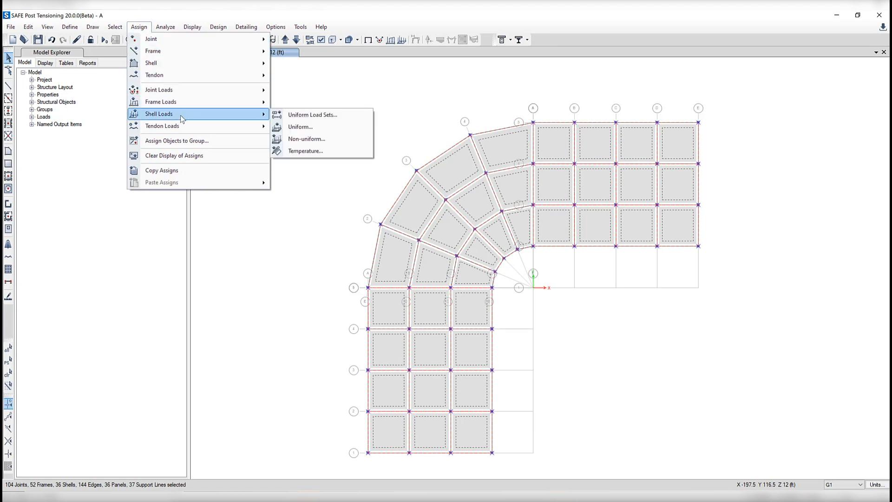
pyautogui.click(300, 126)
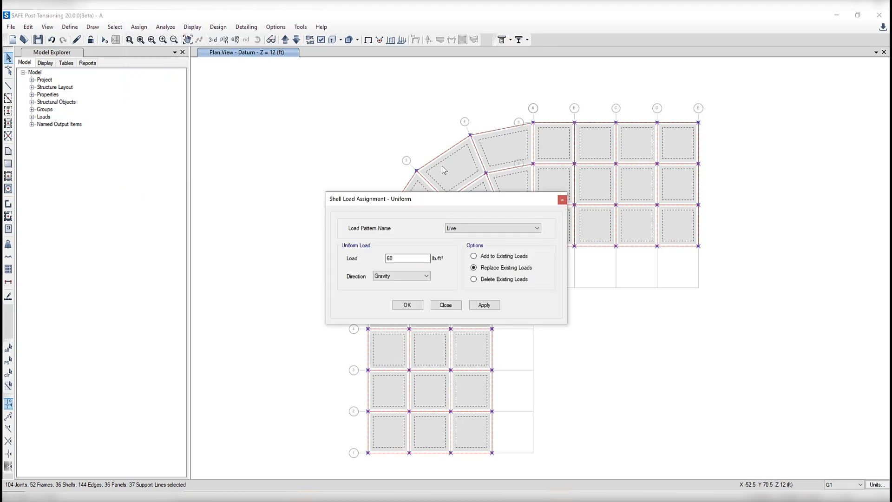
pyautogui.click(401, 259)
pyautogui.click(484, 304)
pyautogui.moveTo(463, 197); pyautogui.dragTo(301, 98)
pyautogui.click(283, 207)
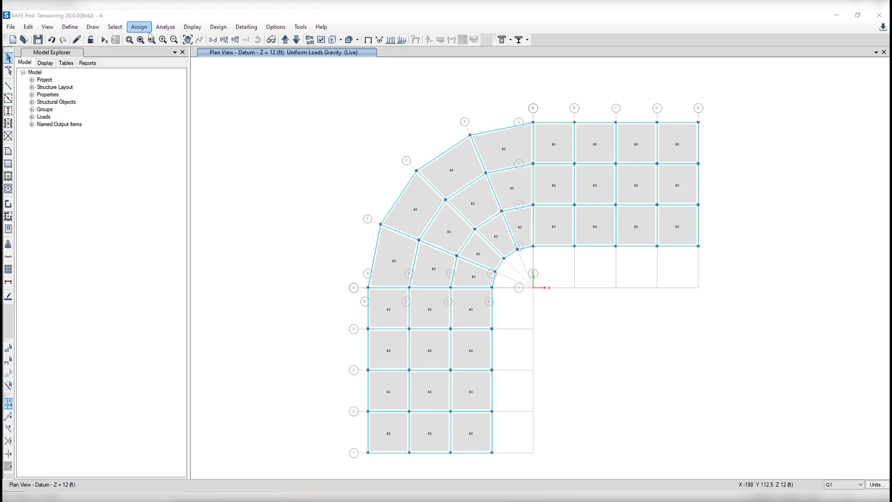
# Select all layer A support lines by object type
pyautogui.click(115, 26)
pyautogui.moveTo(139, 39)
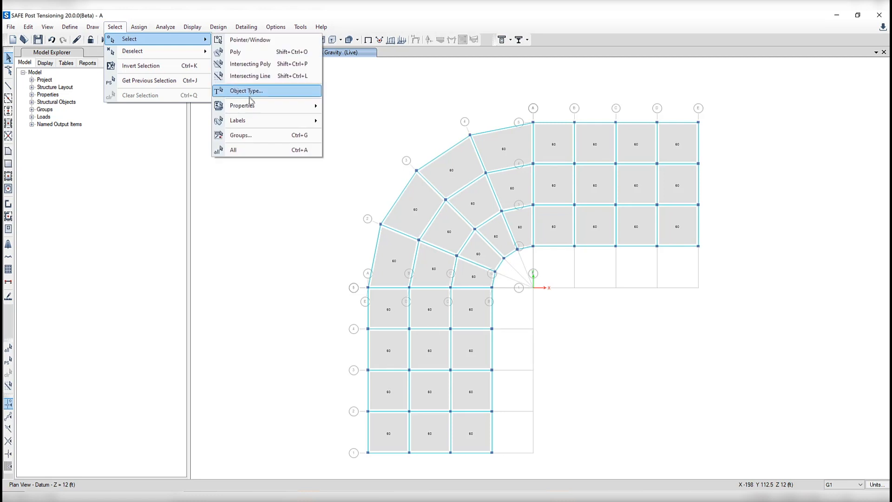
pyautogui.click(254, 91)
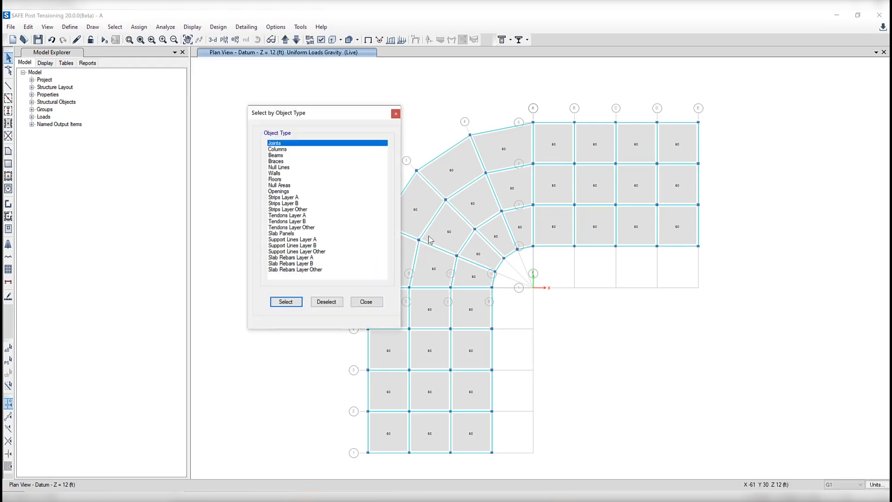
pyautogui.click(317, 239)
pyautogui.click(293, 302)
pyautogui.moveTo(354, 112); pyautogui.dragTo(289, 52)
pyautogui.click(261, 242)
pyautogui.click(196, 363)
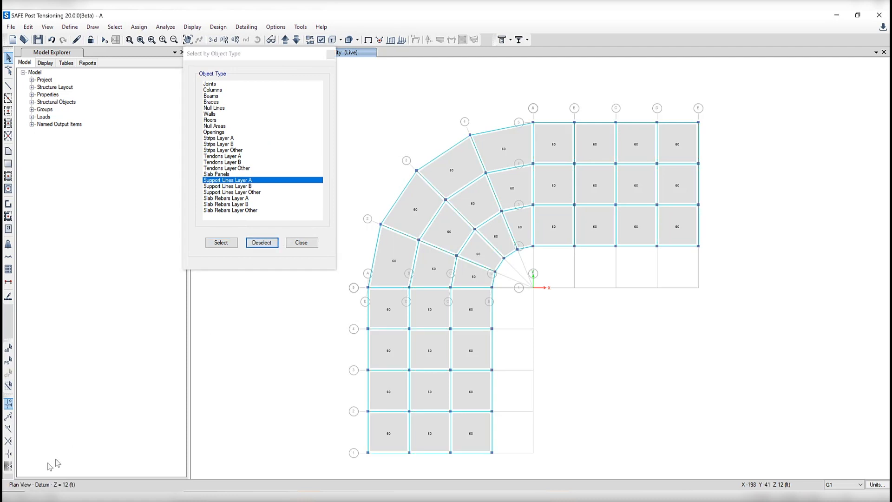
pyautogui.click(221, 244)
pyautogui.click(301, 242)
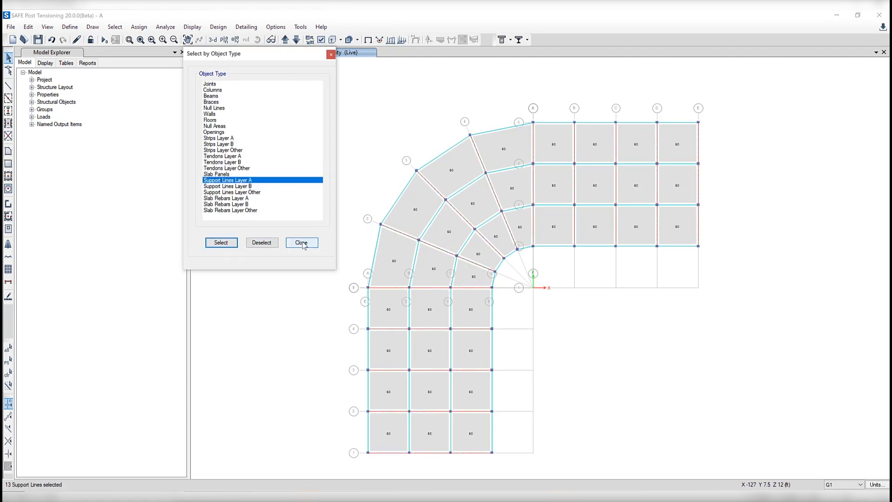
# Add design strips along the selected layer A support lines with middle design strips and automatic strip width
pyautogui.click(27, 27)
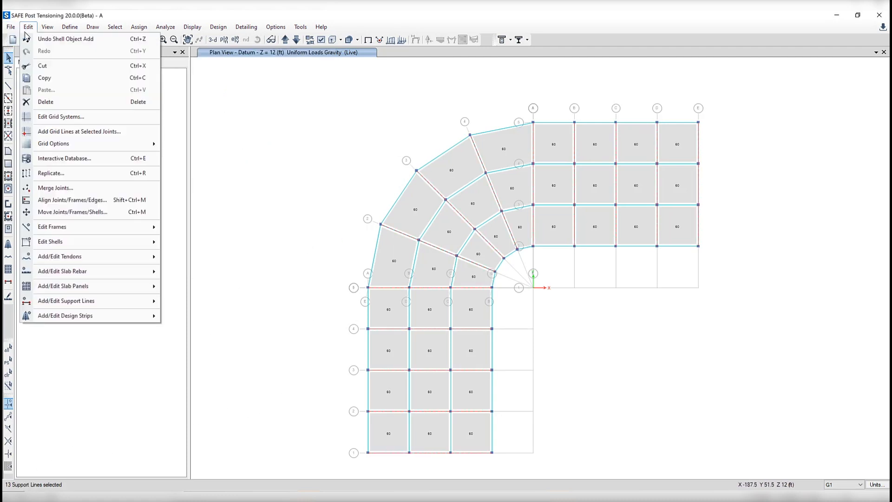
pyautogui.moveTo(114, 320)
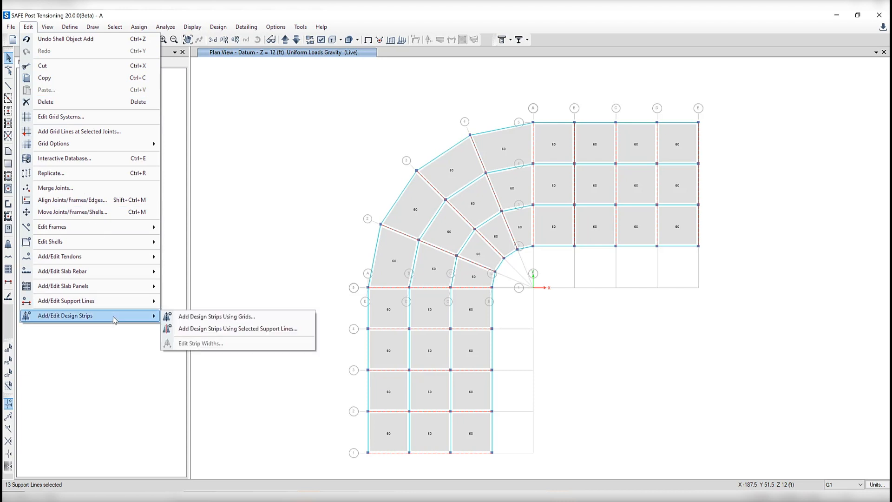
pyautogui.click(210, 329)
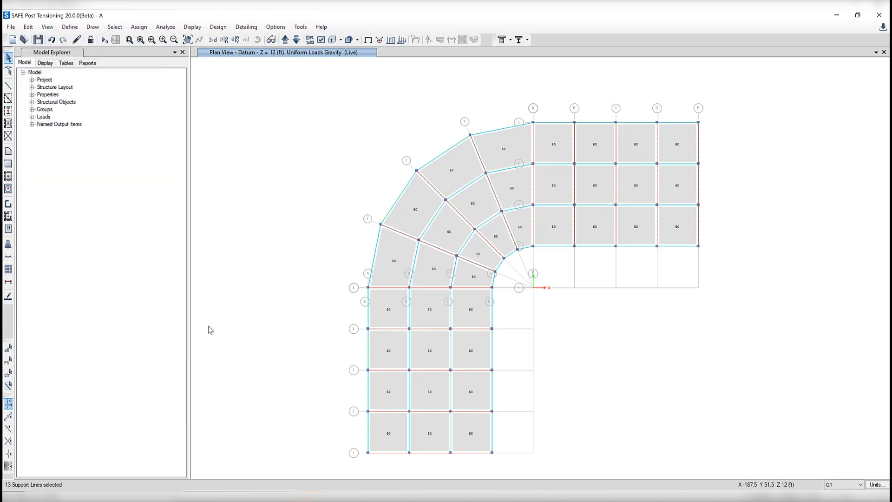
pyautogui.moveTo(422, 191); pyautogui.dragTo(268, 104)
pyautogui.click(242, 138)
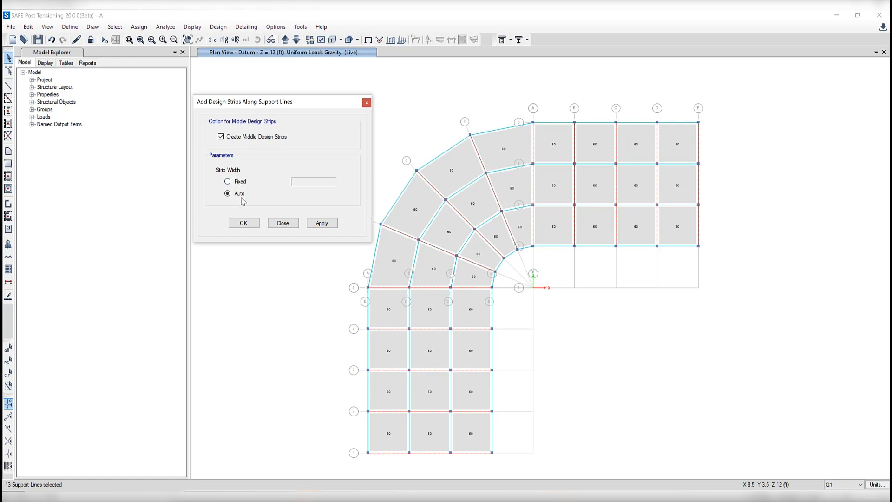
pyautogui.click(324, 224)
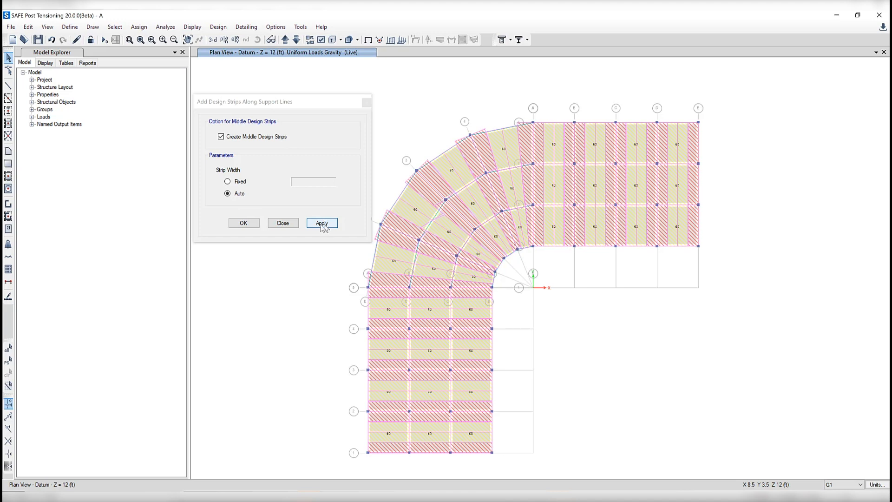
pyautogui.click(293, 226)
# Clear the load display, turn off object shrink and hide layer A in the plan view
pyautogui.click(368, 40)
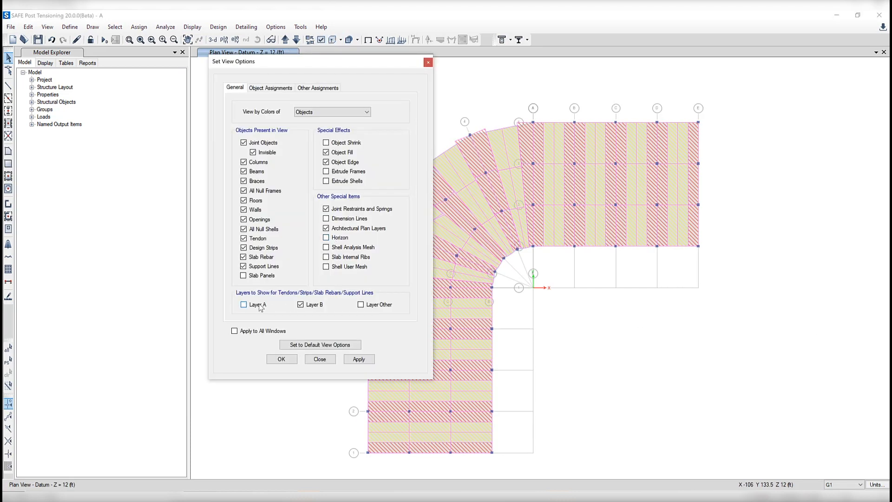
pyautogui.click(357, 360)
pyautogui.click(319, 359)
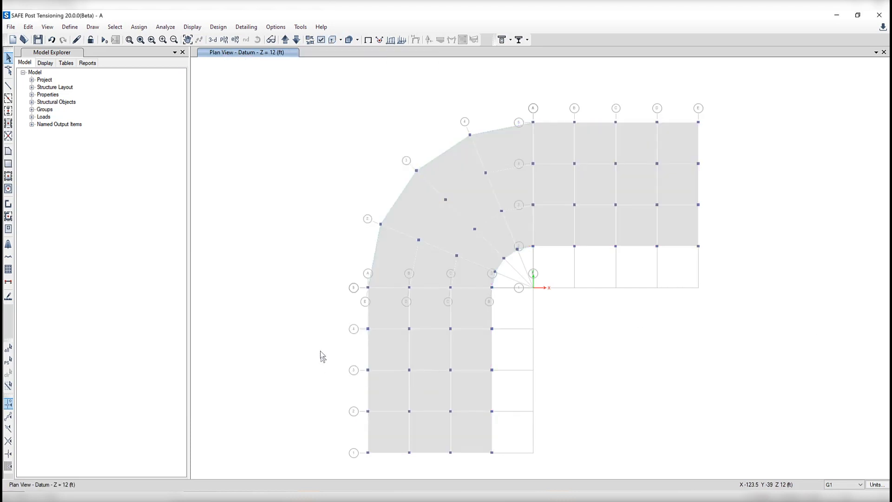
# Select all layer B support lines by object type
pyautogui.click(114, 27)
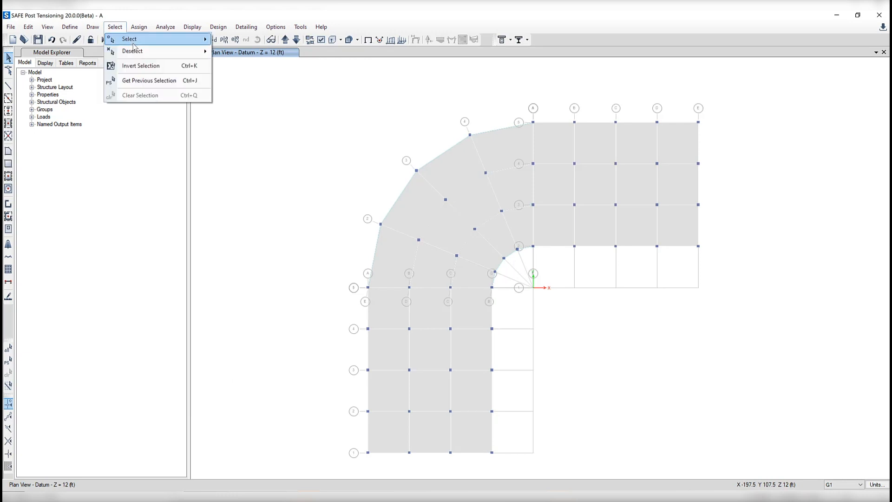
pyautogui.moveTo(132, 39)
pyautogui.click(244, 91)
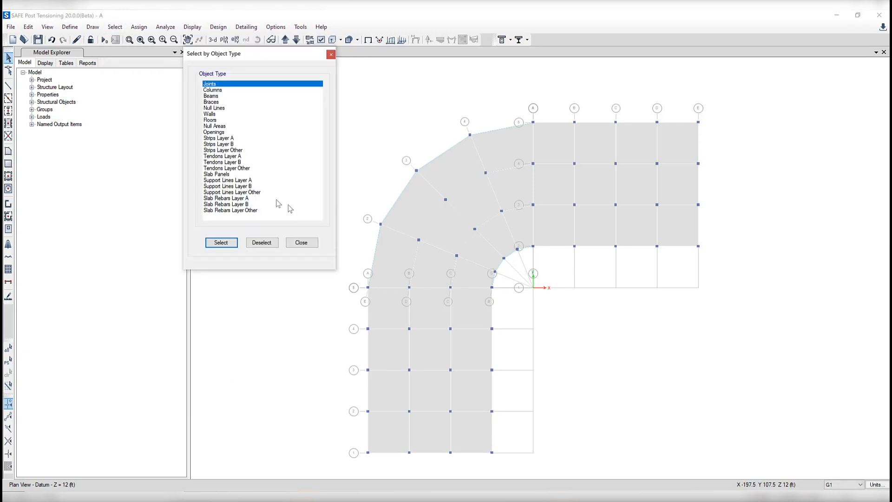
pyautogui.click(250, 186)
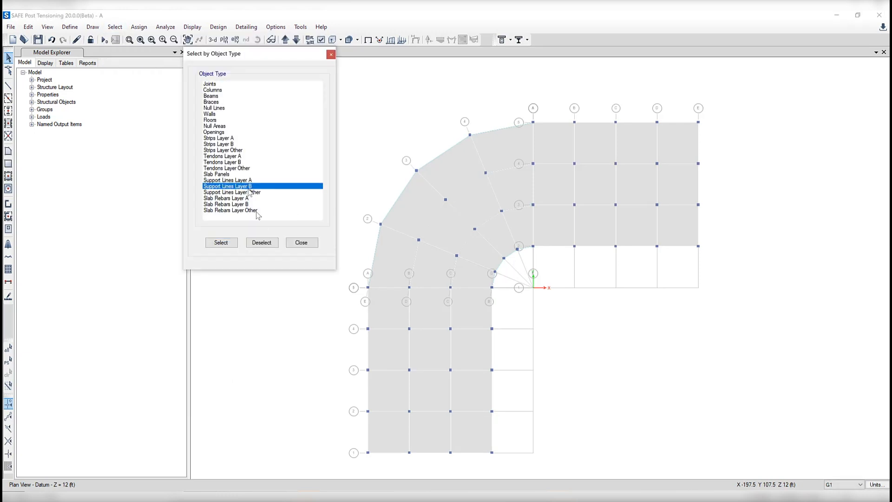
pyautogui.click(227, 245)
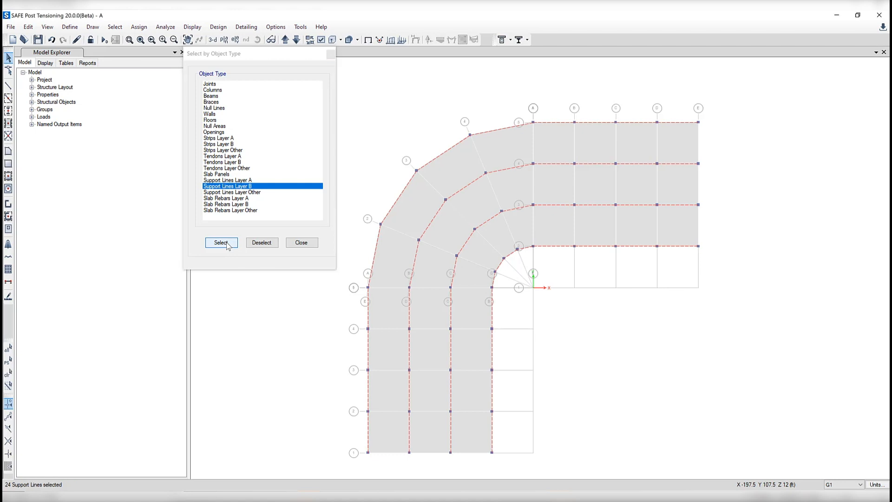
# Add design strips, including middle strips, along the selected layer B support lines
pyautogui.click(28, 26)
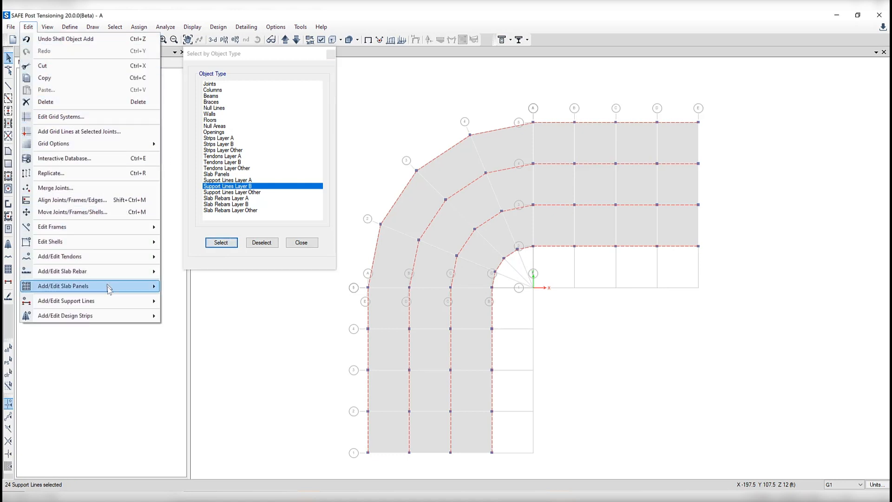
pyautogui.moveTo(119, 320)
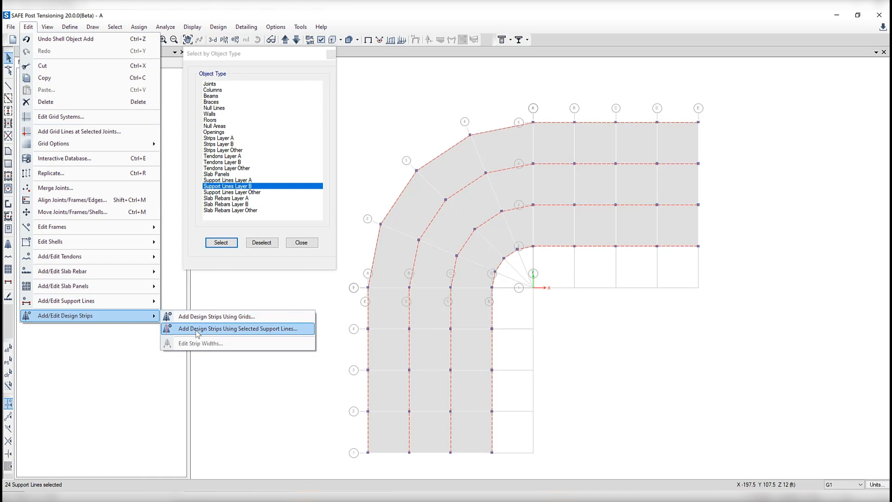
pyautogui.click(237, 328)
pyautogui.click(320, 224)
pyautogui.click(283, 224)
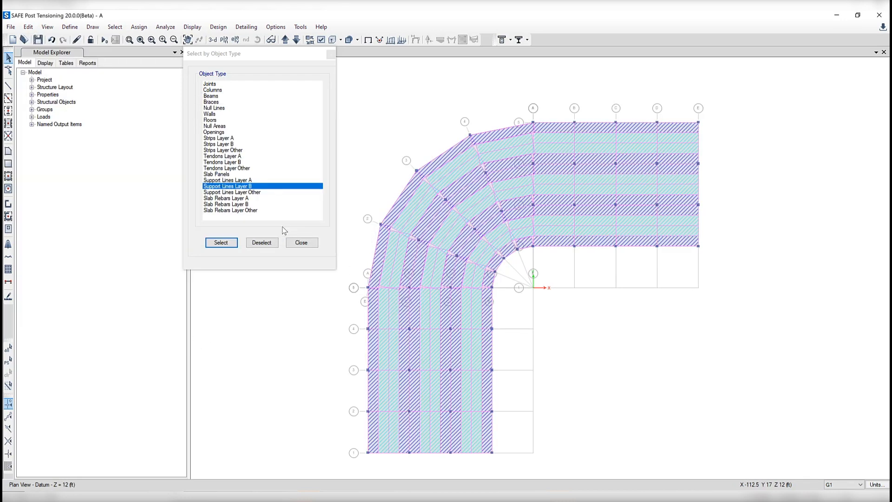
pyautogui.click(302, 242)
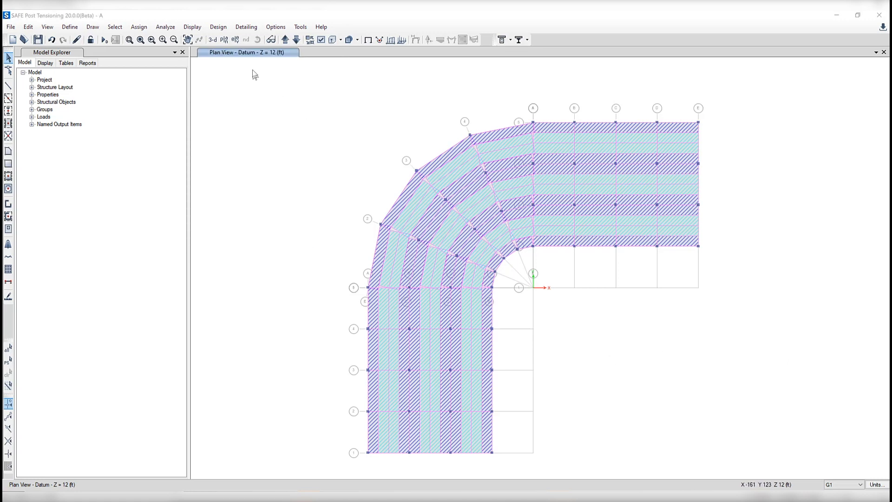
# Show layer A and hide layer B in the plan view
pyautogui.click(321, 40)
pyautogui.click(310, 305)
pyautogui.click(359, 359)
pyautogui.click(281, 359)
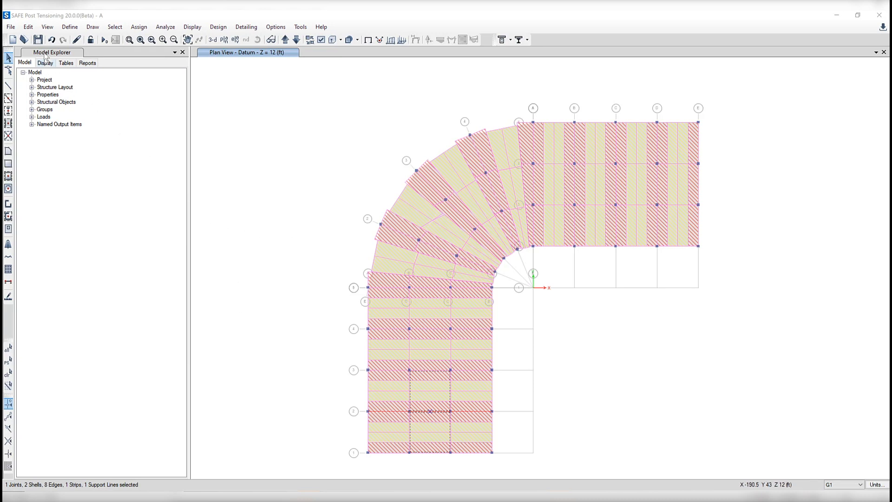
# Add banded tendons with a 60 in band width, the Tendon1 property and a Parabola vertical profile along the selected design strips
pyautogui.click(28, 27)
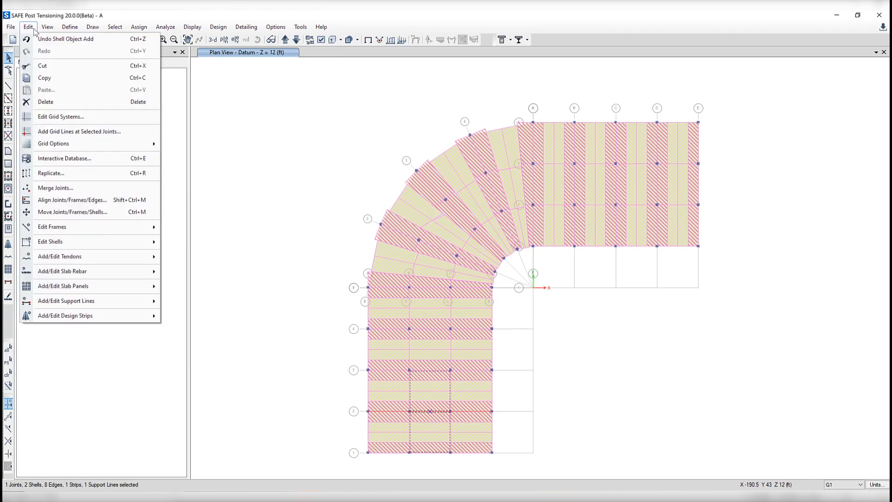
pyautogui.moveTo(101, 260)
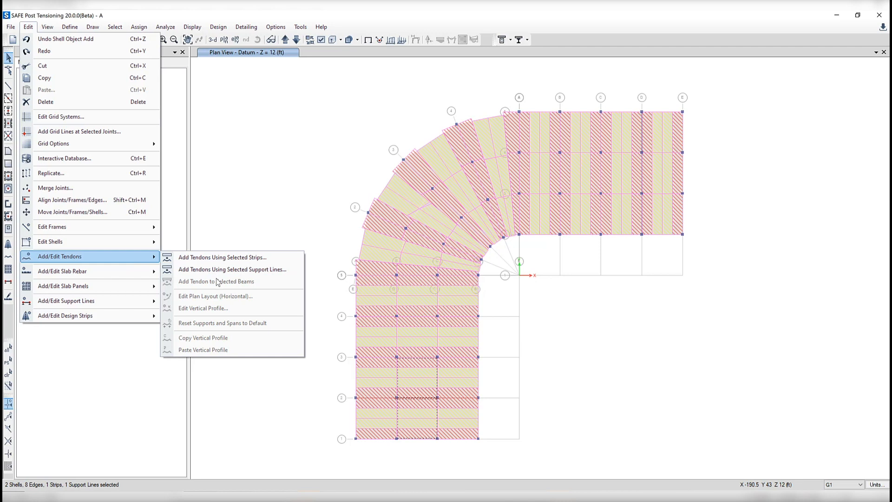
pyautogui.click(225, 258)
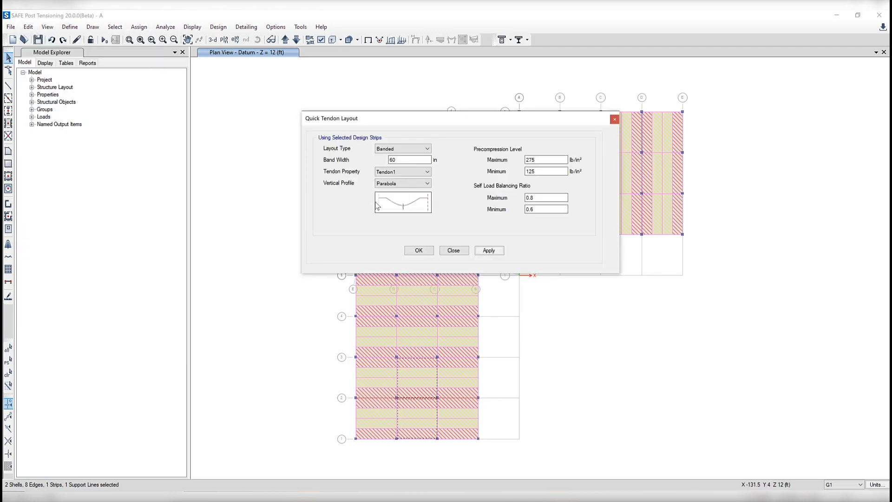
pyautogui.click(405, 152)
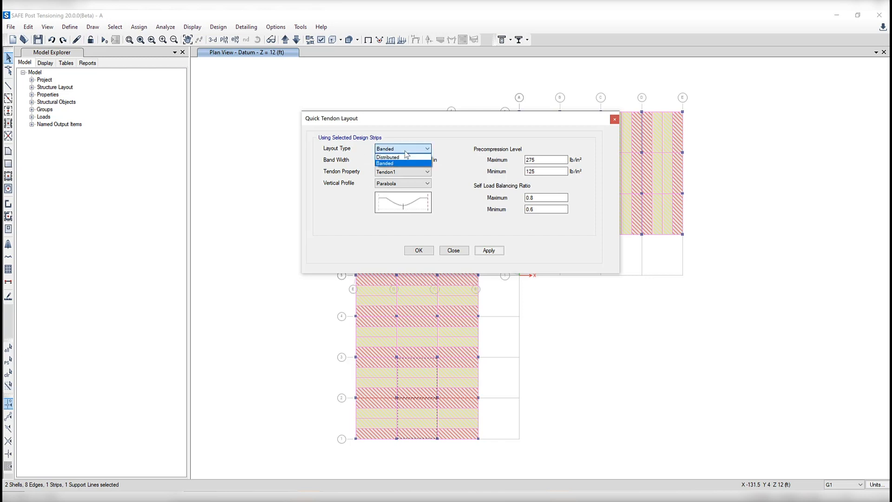
pyautogui.click(452, 145)
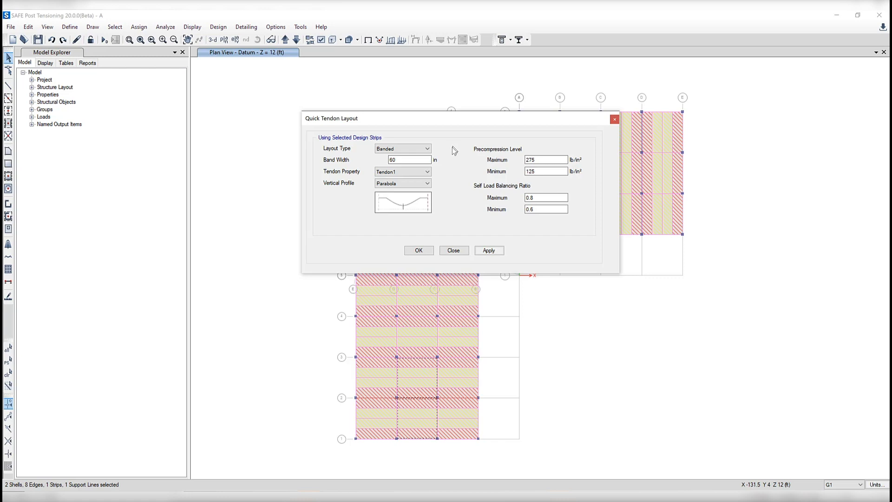
pyautogui.click(427, 184)
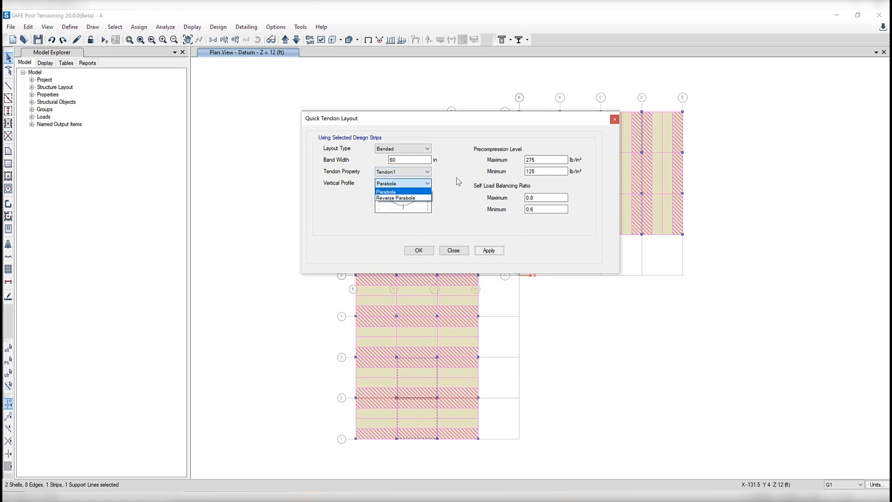
pyautogui.click(489, 250)
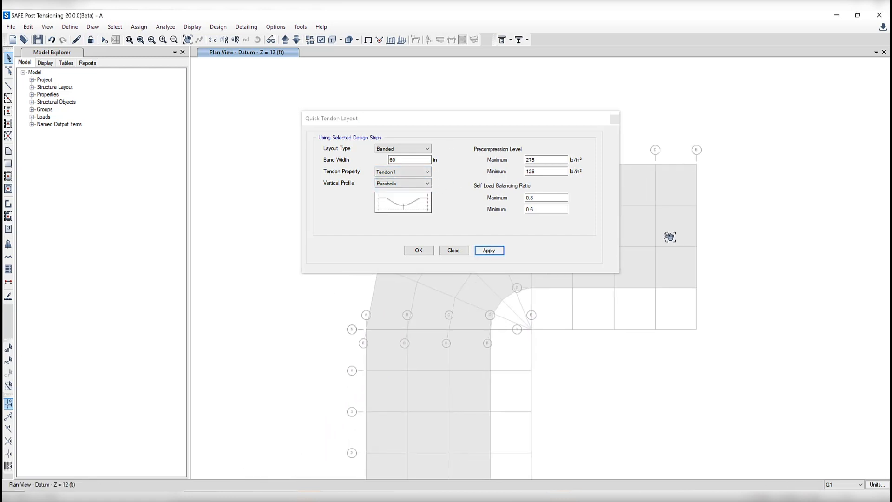
pyautogui.click(454, 251)
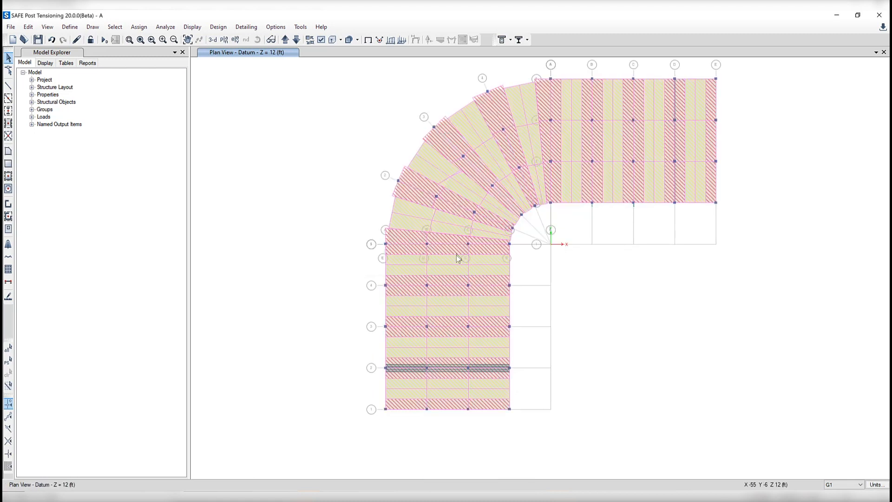
# Show the model in 3-D and open the vertical profile of a tendon in the band along grid line 2
pyautogui.scroll(3, 469, 369)
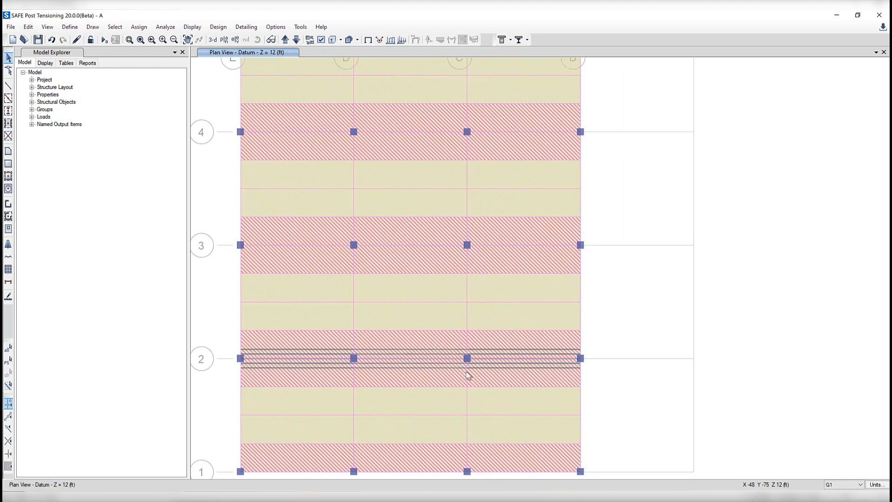
pyautogui.click(214, 40)
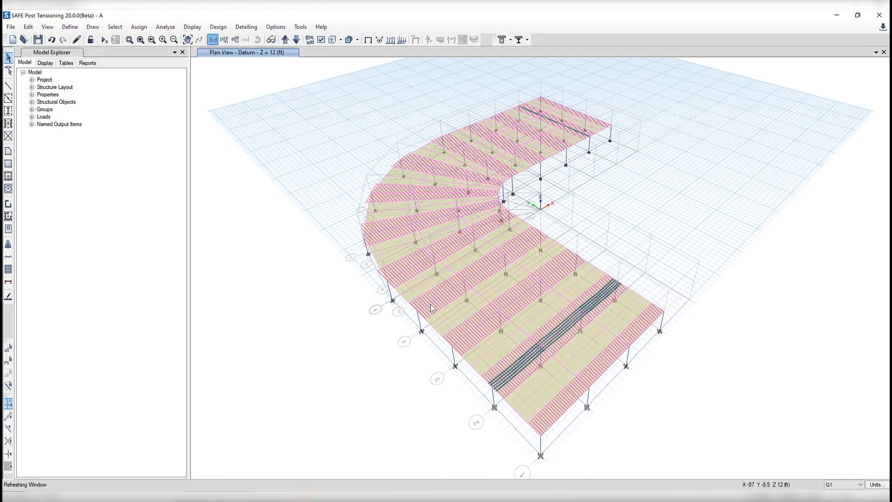
pyautogui.keyDown('shift'); pyautogui.moveTo(559, 350); pyautogui.dragTo(453, 266, button='middle'); pyautogui.keyUp('shift')
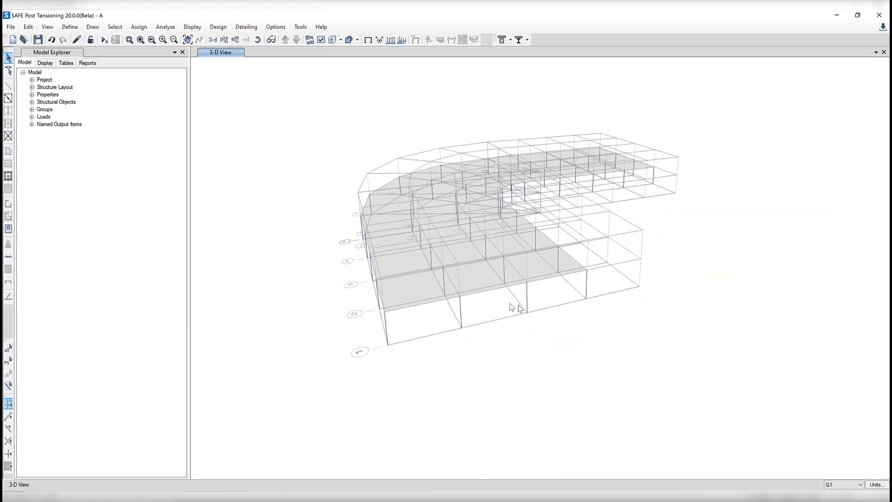
pyautogui.scroll(4, 454, 267)
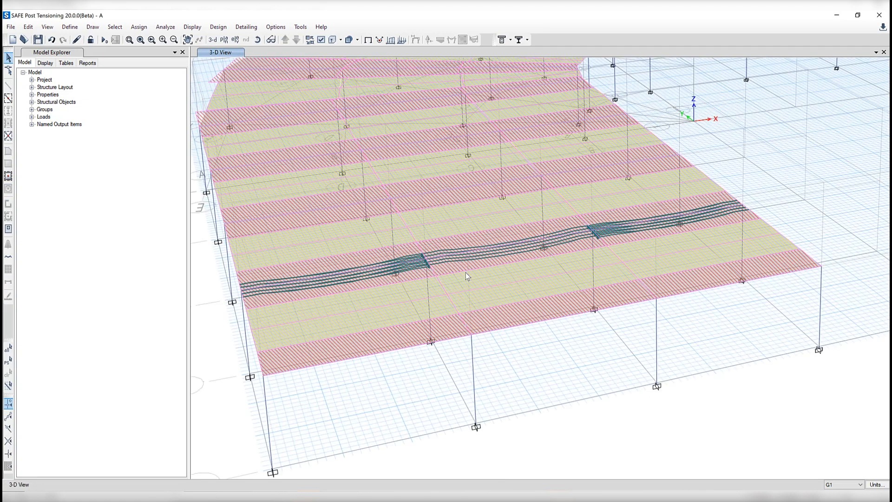
pyautogui.doubleClick(645, 230)
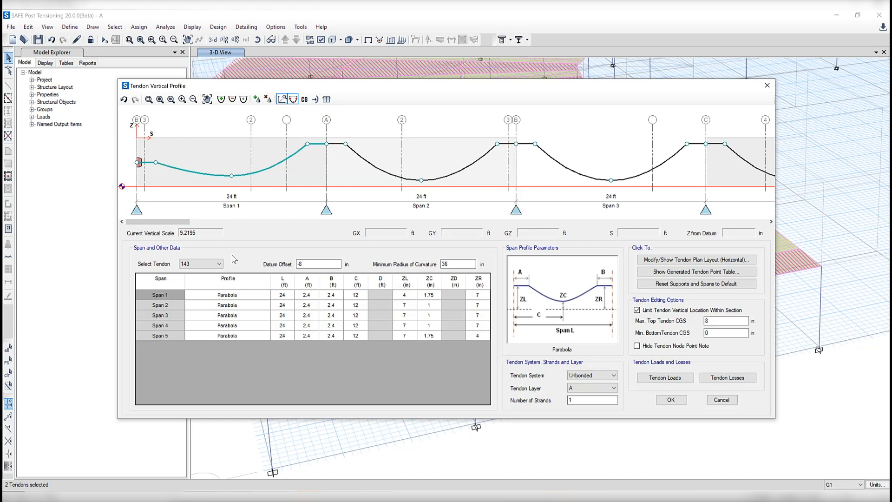
# Examine the tendon's vertical profile with its node points hidden and its CGS distances, radii of curvature and balancing upward force toggled
pyautogui.click(294, 98)
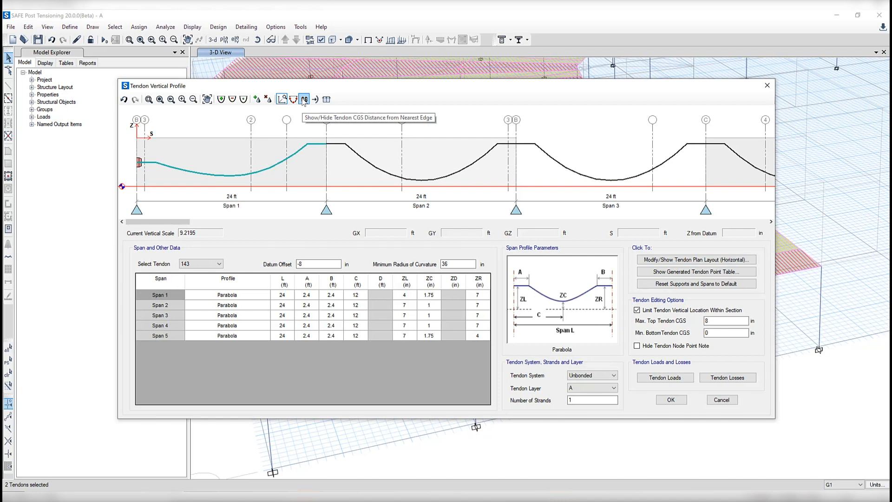
pyautogui.click(304, 100)
pyautogui.click(315, 99)
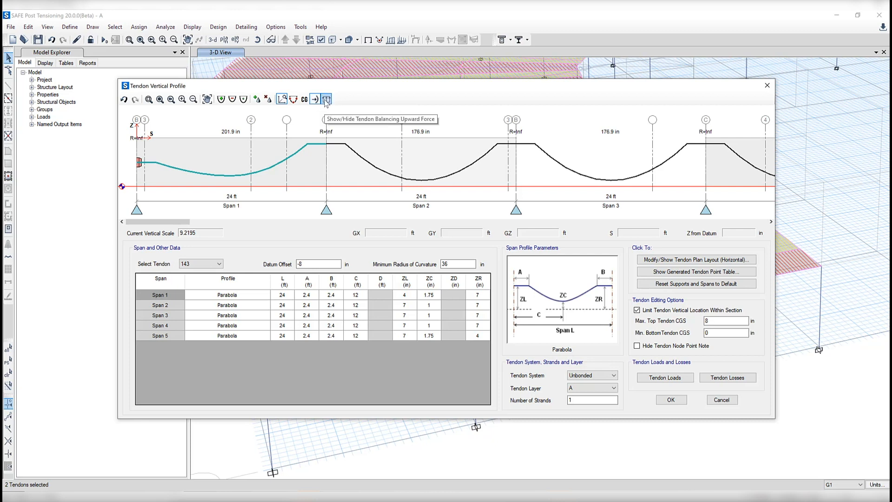
pyautogui.click(326, 100)
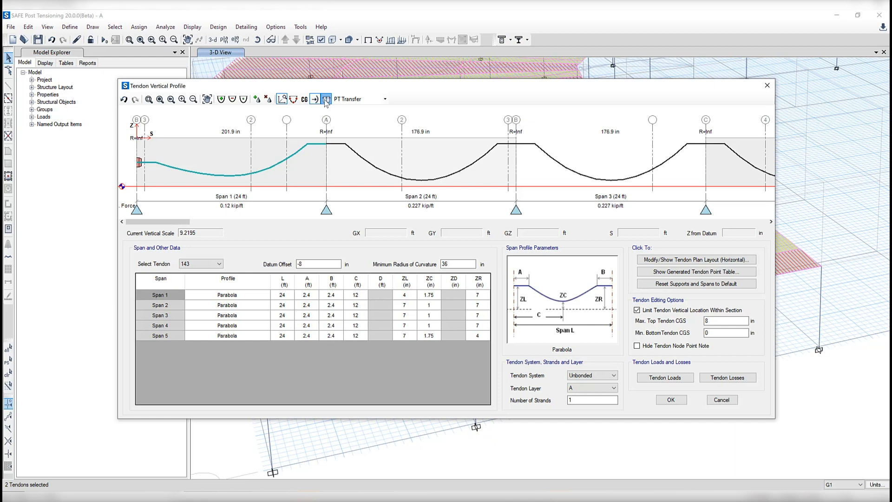
pyautogui.click(326, 99)
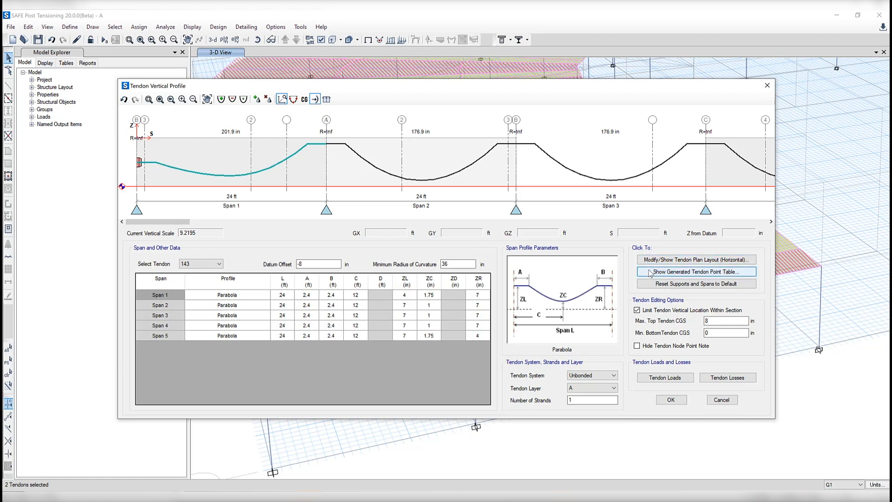
# Check the tendon's horizontal plan layout and close the vertical profile
pyautogui.click(730, 265)
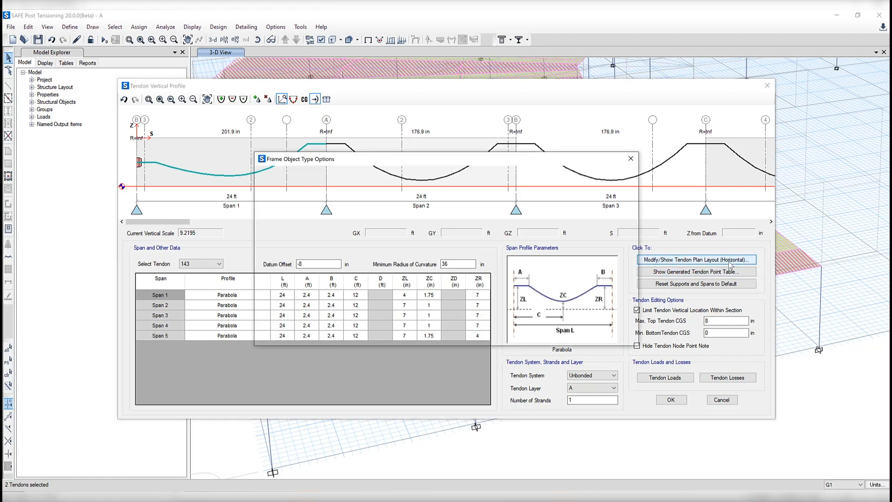
pyautogui.click(360, 214)
pyautogui.click(403, 206)
pyautogui.click(603, 322)
pyautogui.click(669, 400)
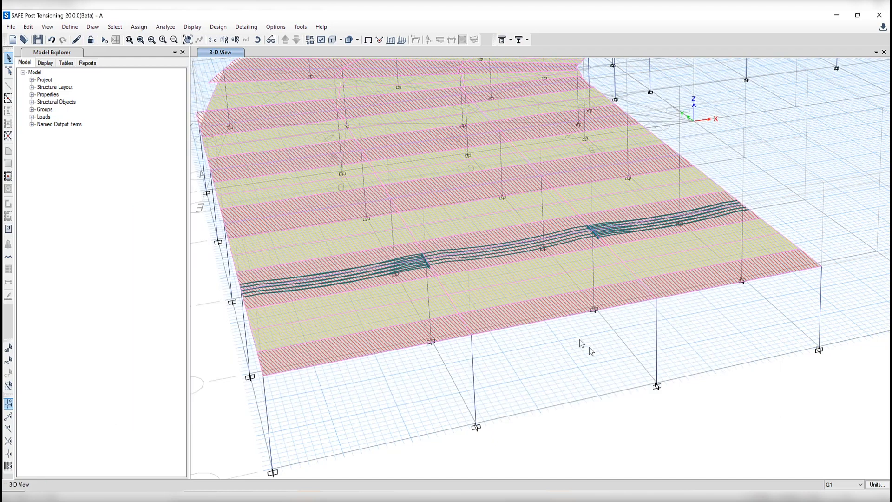
# Draw a straight ConcBm beam in plan along the rectangular wing's outer edge, from grid line A to grid line E
pyautogui.click(224, 39)
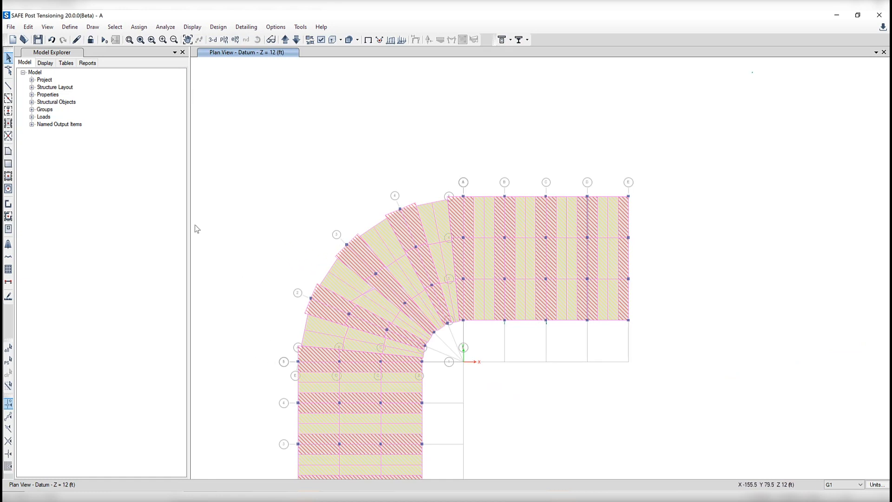
pyautogui.click(8, 85)
pyautogui.click(120, 395)
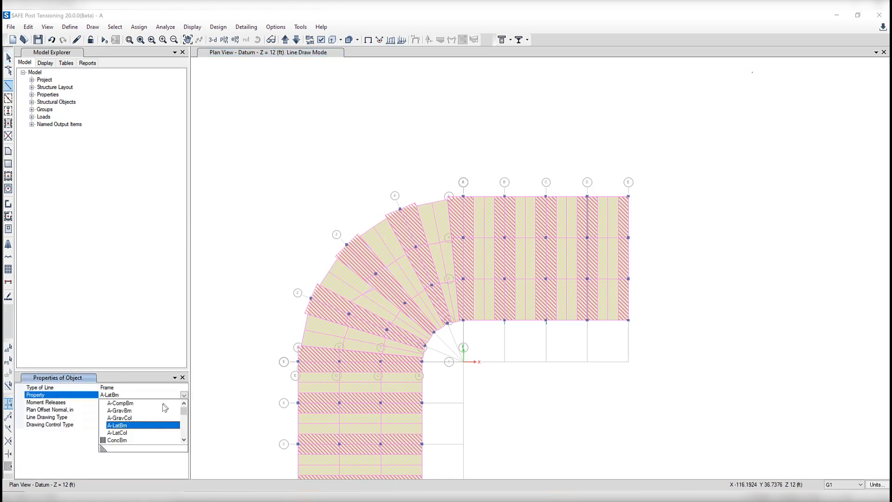
pyautogui.click(142, 440)
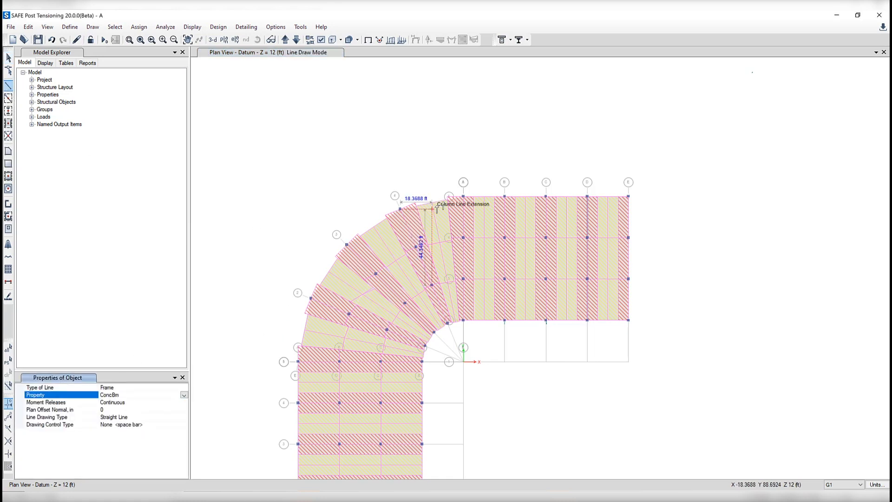
pyautogui.click(463, 198)
pyautogui.click(629, 197)
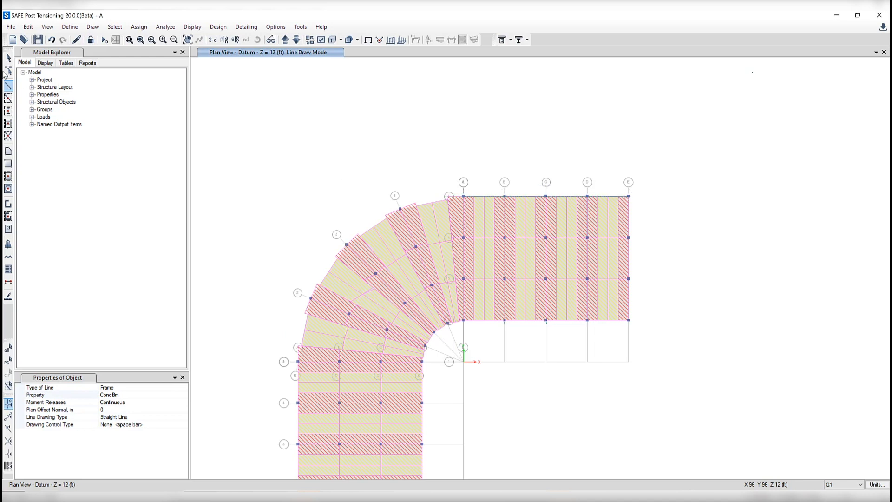
pyautogui.click(8, 58)
# Select the edge beam between grid lines A and E and add a tendon to it
pyautogui.click(523, 196)
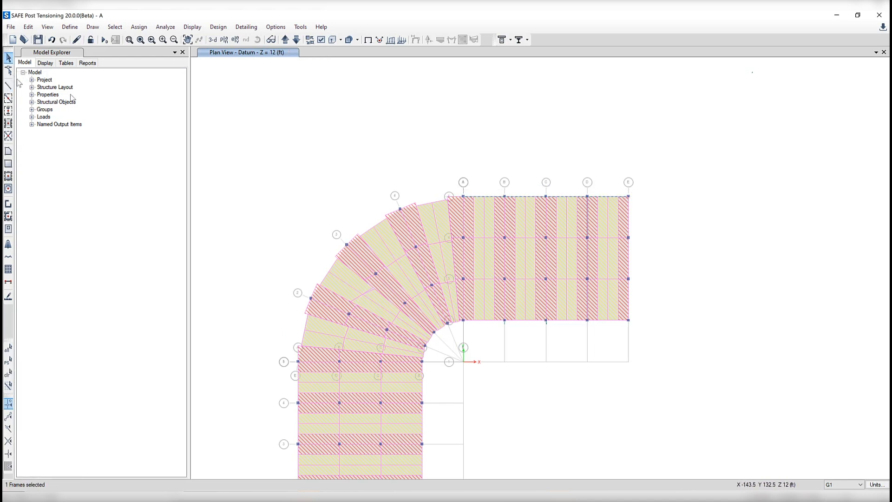
pyautogui.click(28, 27)
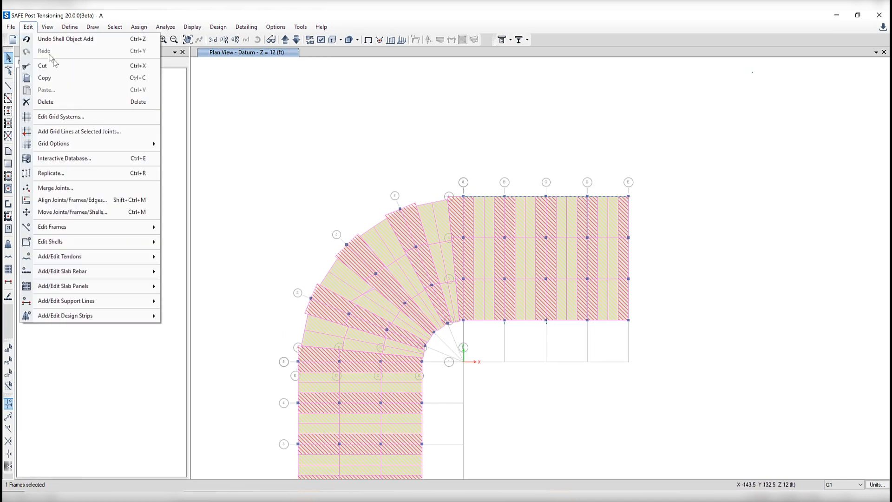
pyautogui.moveTo(137, 263)
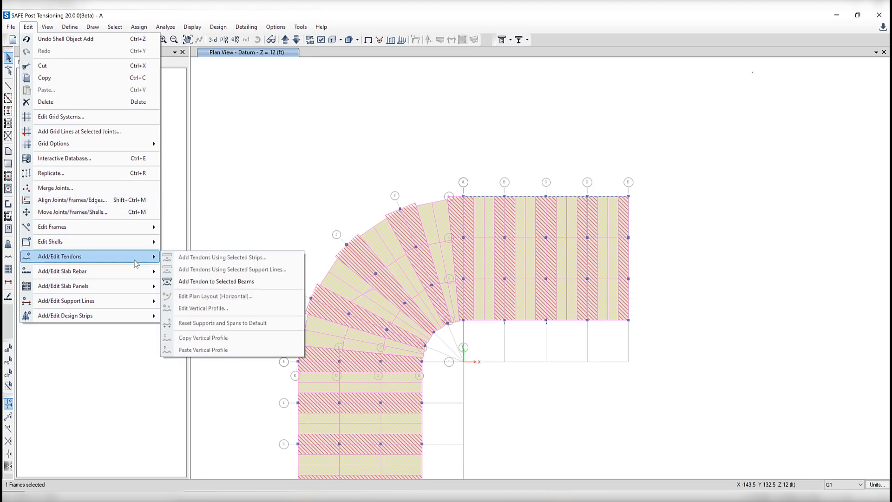
pyautogui.click(231, 281)
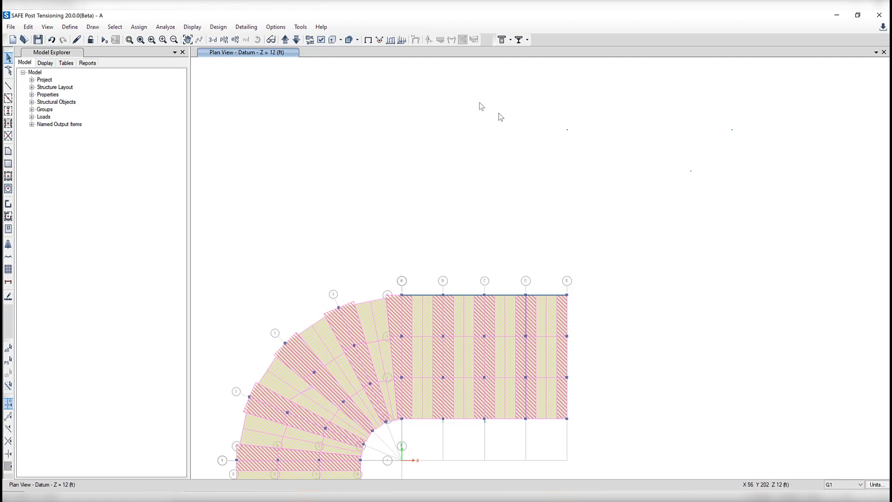
# Show the model in 3-D and inspect the vertical profile of the edge beam's tendon
pyautogui.click(213, 40)
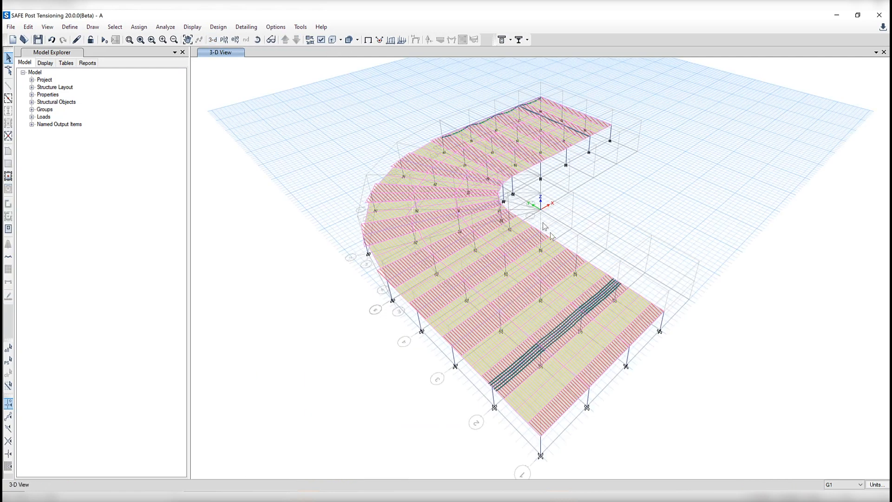
pyautogui.scroll(3, 495, 136)
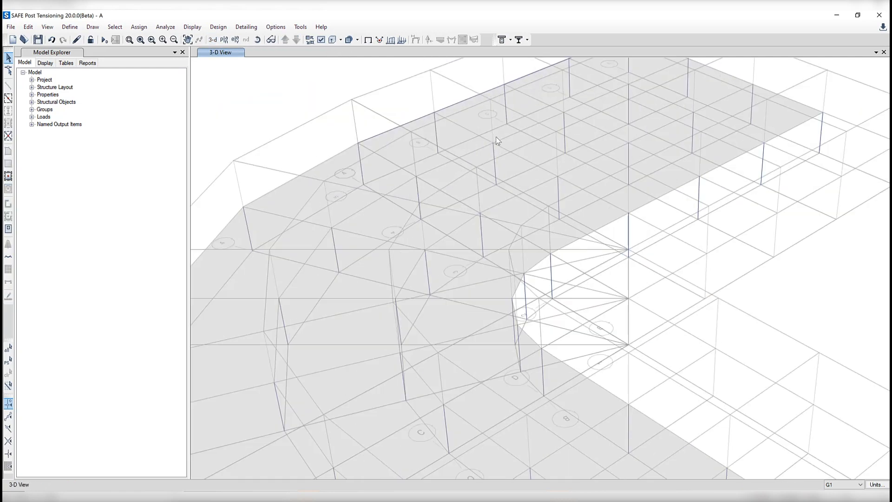
pyautogui.moveTo(499, 141); pyautogui.dragTo(477, 186, button='middle')
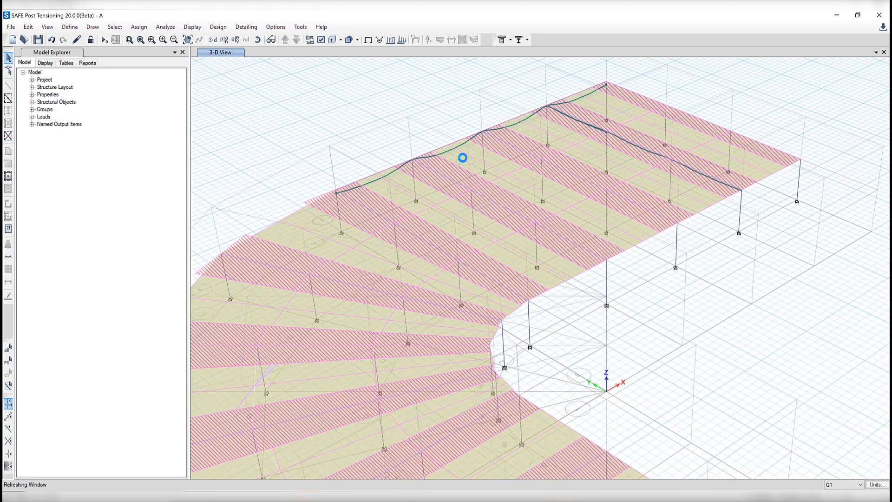
pyautogui.doubleClick(458, 147)
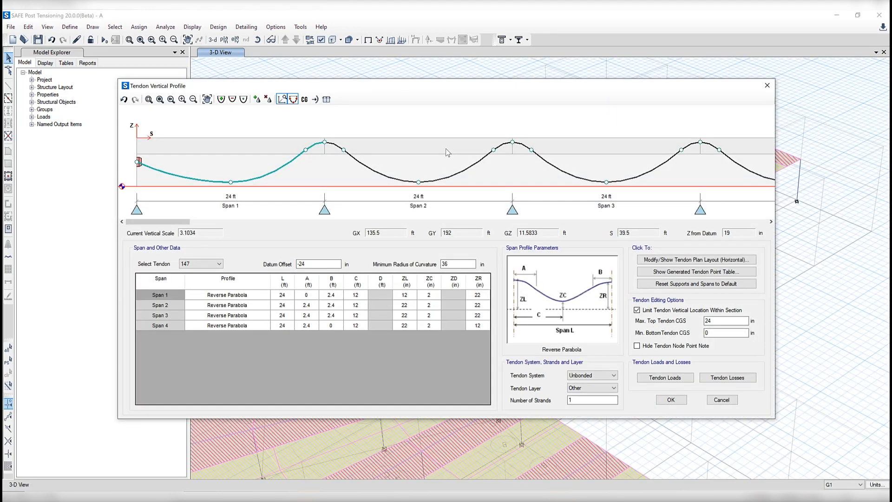
pyautogui.moveTo(181, 226)
pyautogui.mouseDown()
pyautogui.moveTo(755, 227)
pyautogui.moveTo(176, 228)
pyautogui.mouseUp()
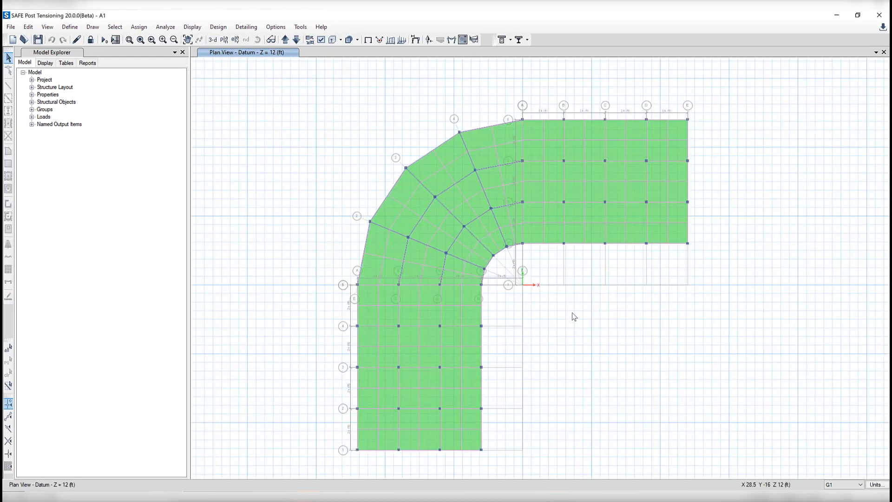
# Display the deformed shape with contours for load case LPAT at step number 1
pyautogui.click(415, 39)
pyautogui.moveTo(454, 111); pyautogui.dragTo(291, 76)
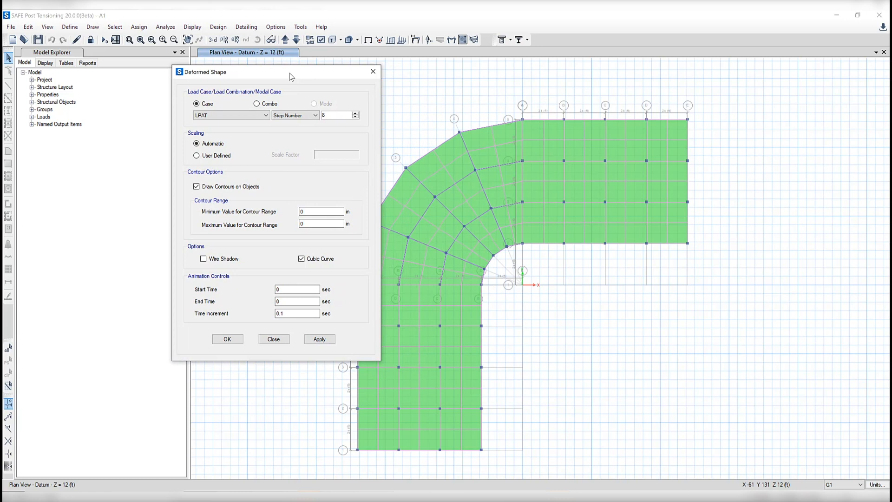
pyautogui.moveTo(290, 75); pyautogui.dragTo(246, 97)
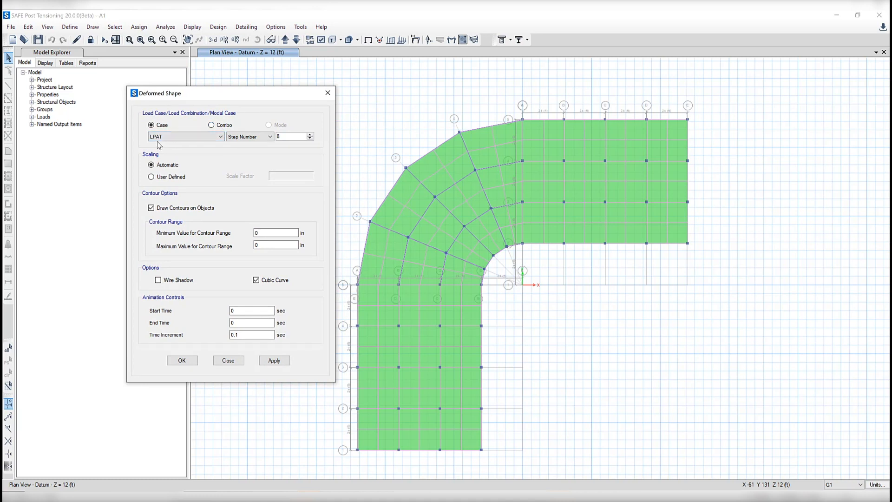
pyautogui.moveTo(303, 138); pyautogui.dragTo(243, 138)
pyautogui.write('1')
pyautogui.click(285, 360)
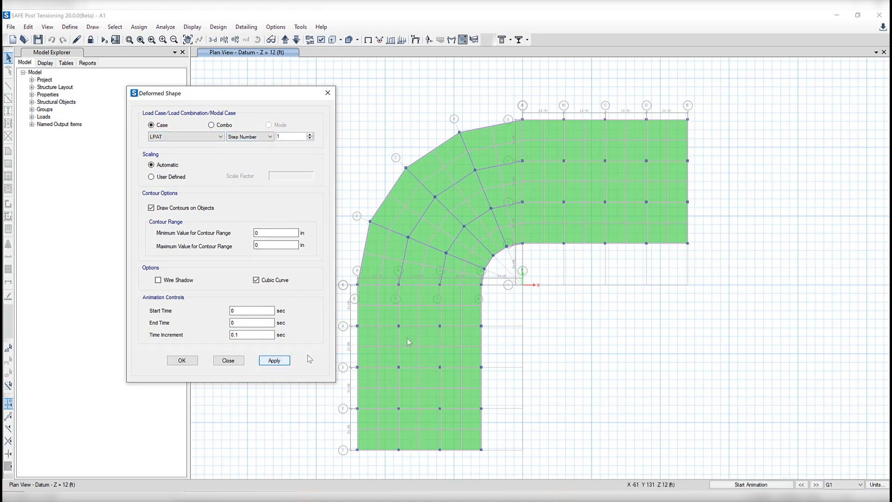
# Advance through the first LPAT pattern load steps and examine the deformed shape contours on the loaded slab panels
pyautogui.click(816, 485)
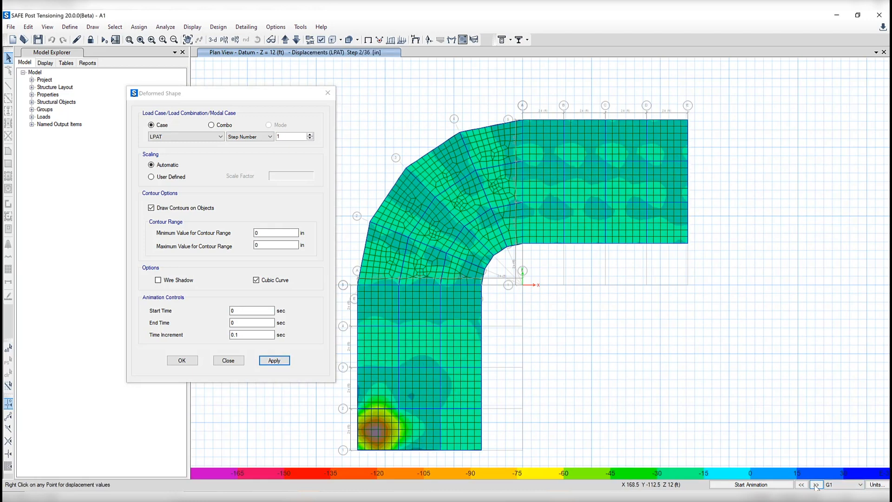
pyautogui.click(814, 486)
pyautogui.click(814, 485)
pyautogui.click(813, 485)
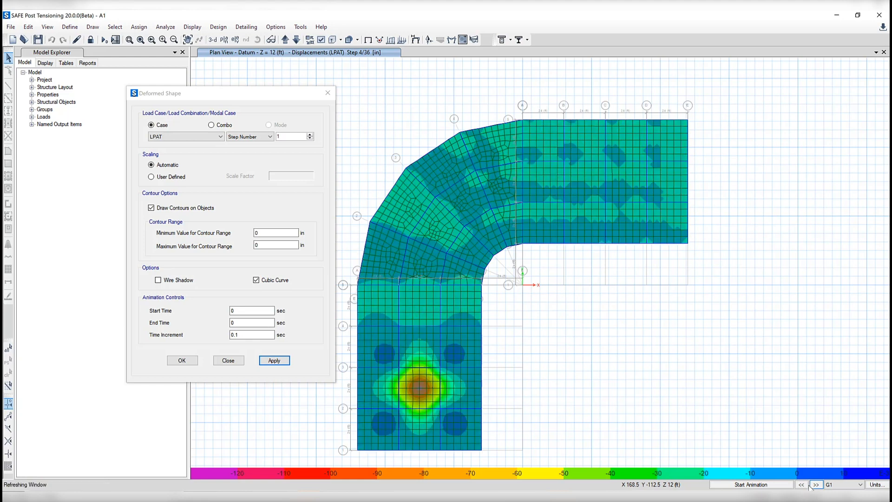
# Step backward through the LPAT deformed shapes, past the first step to step 36 and the curved wing's panels
pyautogui.click(808, 485)
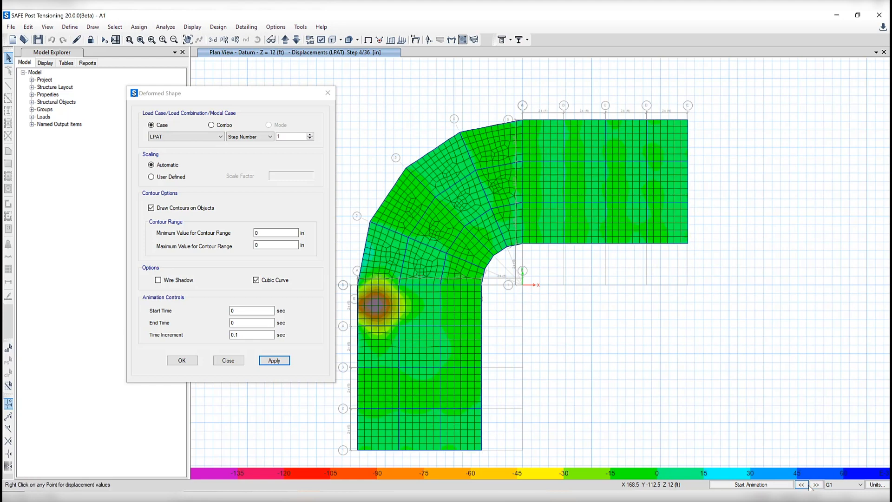
pyautogui.click(808, 485)
pyautogui.click(808, 486)
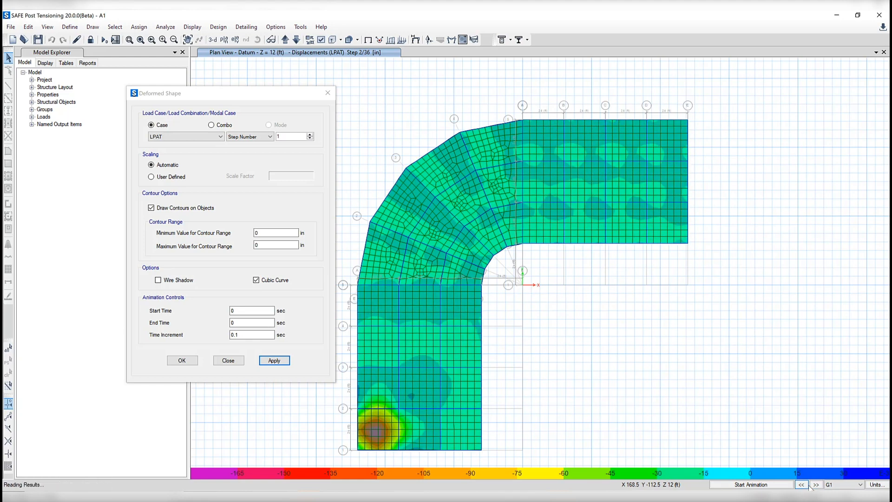
pyautogui.click(808, 485)
pyautogui.click(808, 485)
pyautogui.click(808, 486)
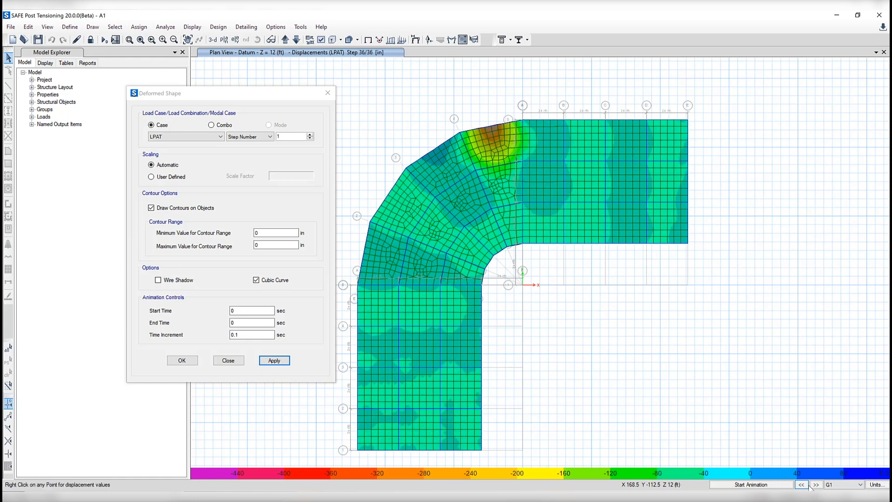
pyautogui.click(808, 486)
pyautogui.click(808, 485)
pyautogui.click(807, 486)
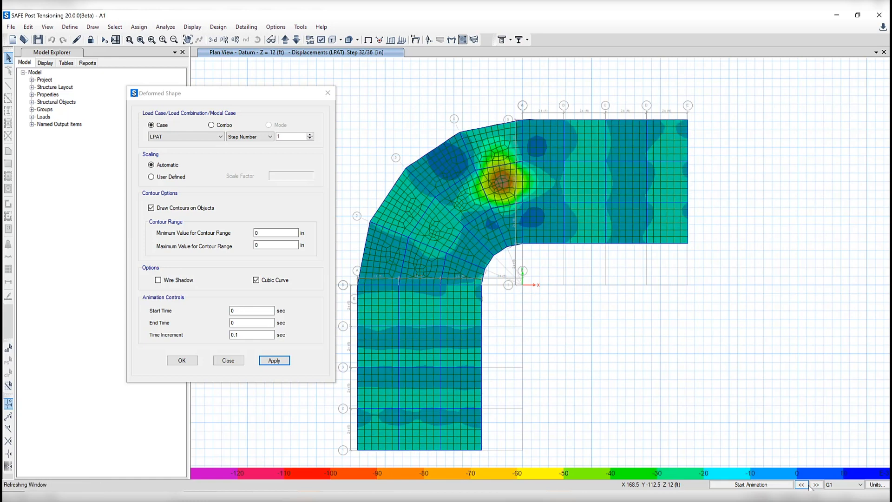
# Step forward again to the LPAT deformed shape at step 34 and examine the contours on the curved wing
pyautogui.click(816, 484)
pyautogui.click(815, 485)
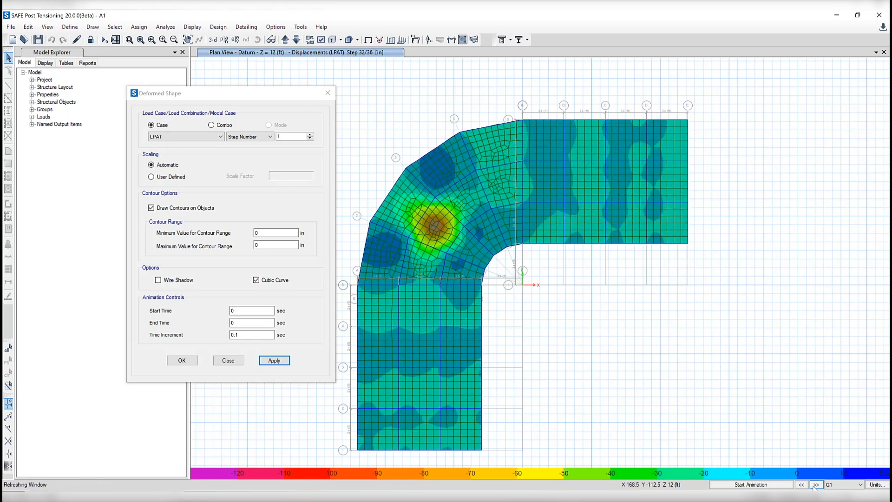
pyautogui.click(815, 485)
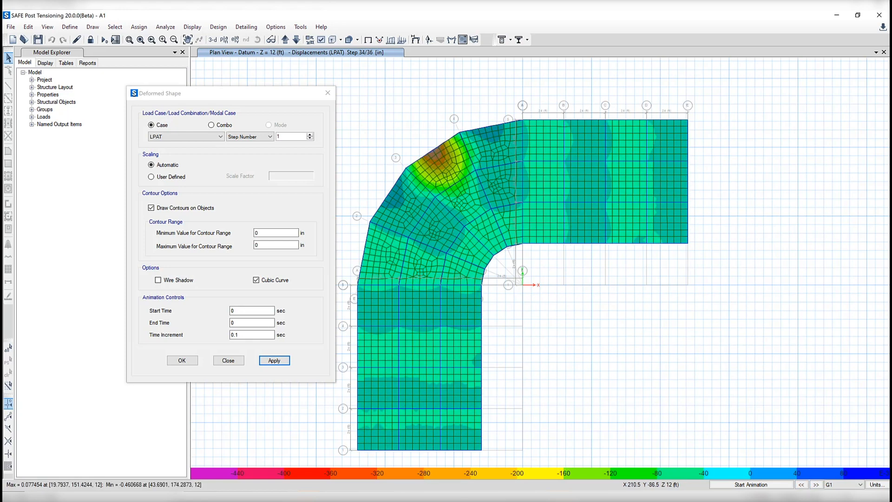